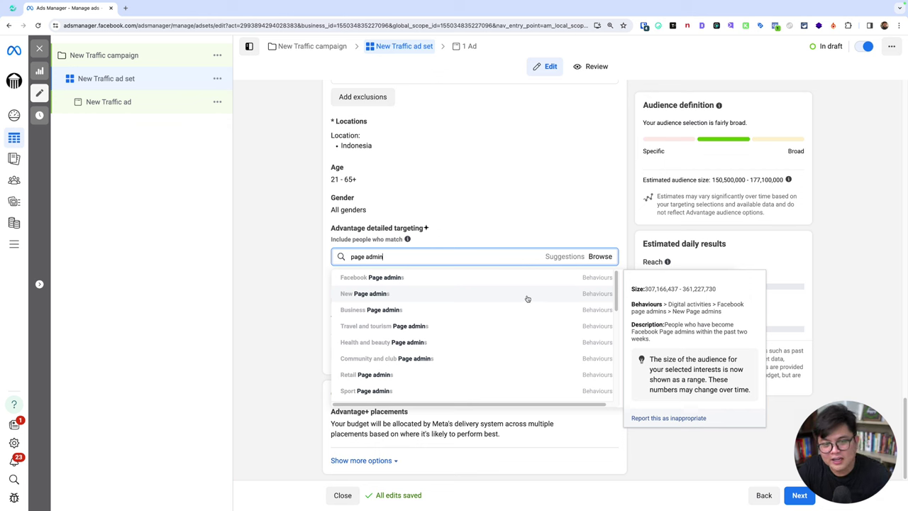
# Look through the "page admin" matches in detailed targeting and include the Facebook Page admins behaviour.
pyautogui.scroll(-10, 525, 301)
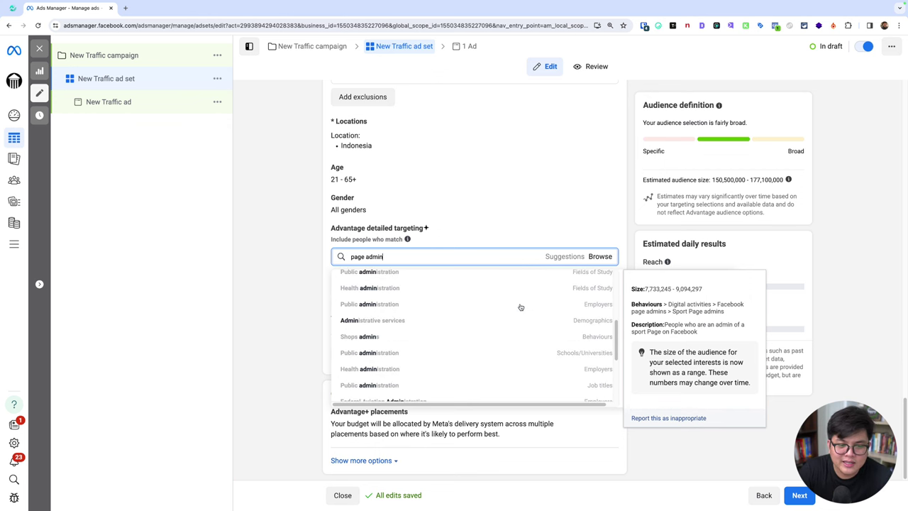
pyautogui.scroll(-5, 520, 307)
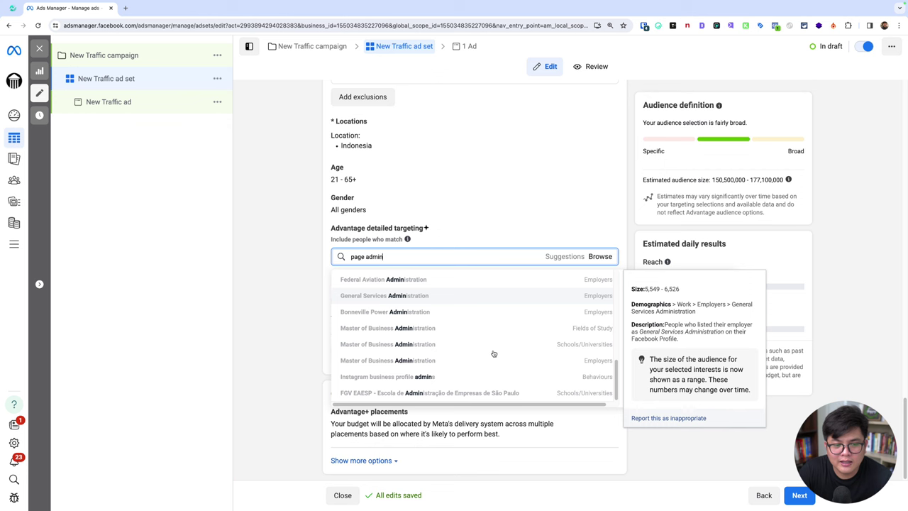
pyautogui.scroll(3, 483, 365)
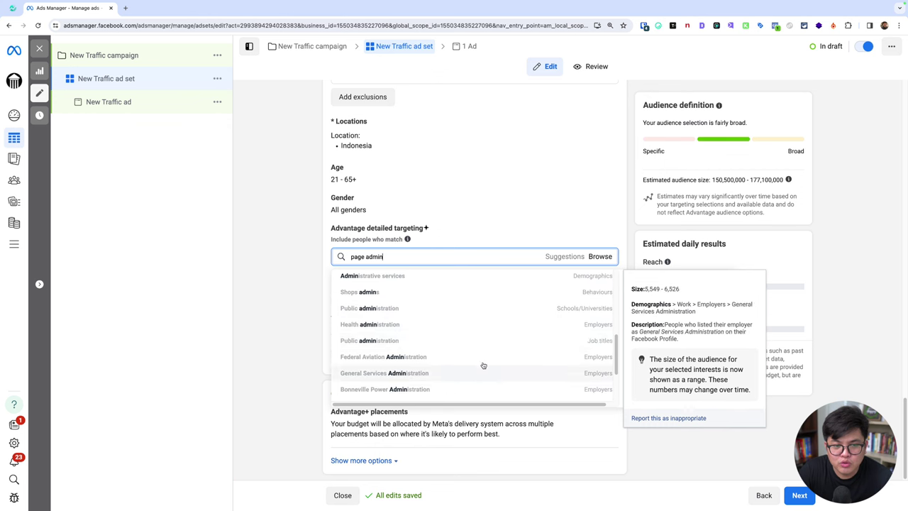
pyautogui.scroll(5, 483, 365)
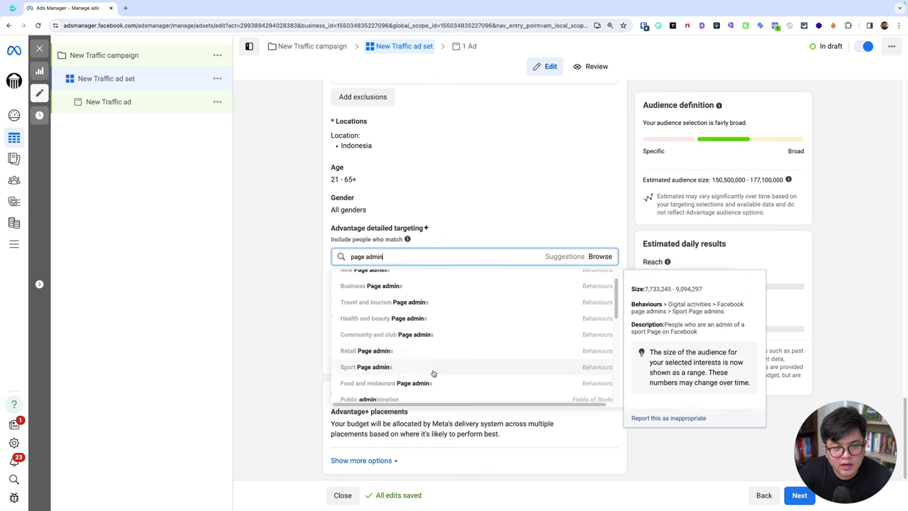
pyautogui.scroll(-2, 399, 372)
pyautogui.scroll(3, 418, 368)
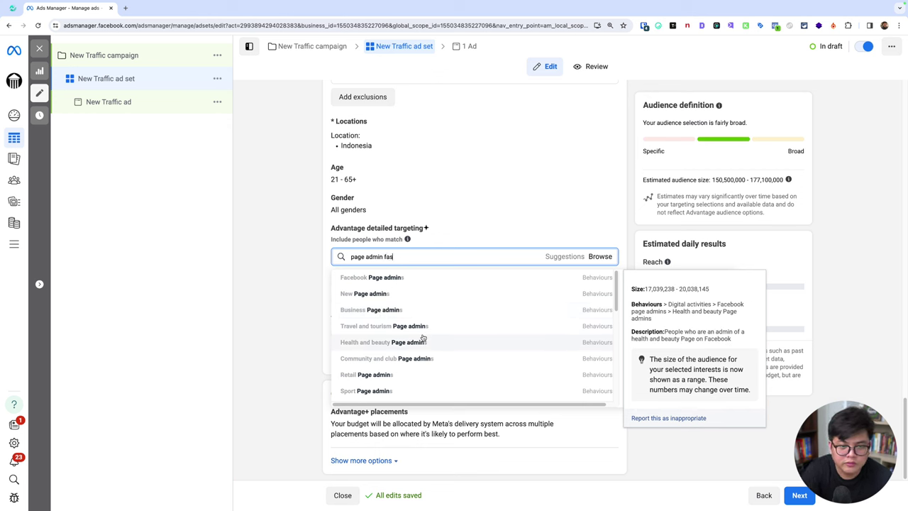
pyautogui.write('on')
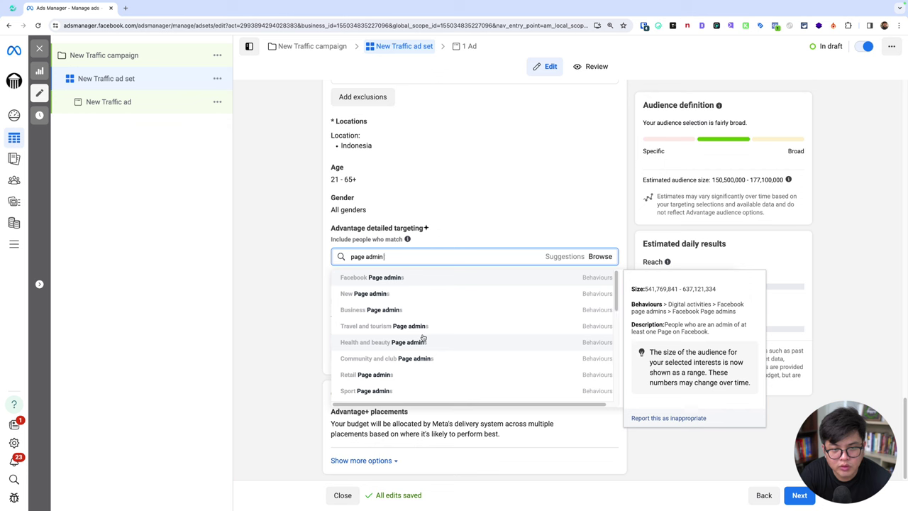
pyautogui.click(424, 282)
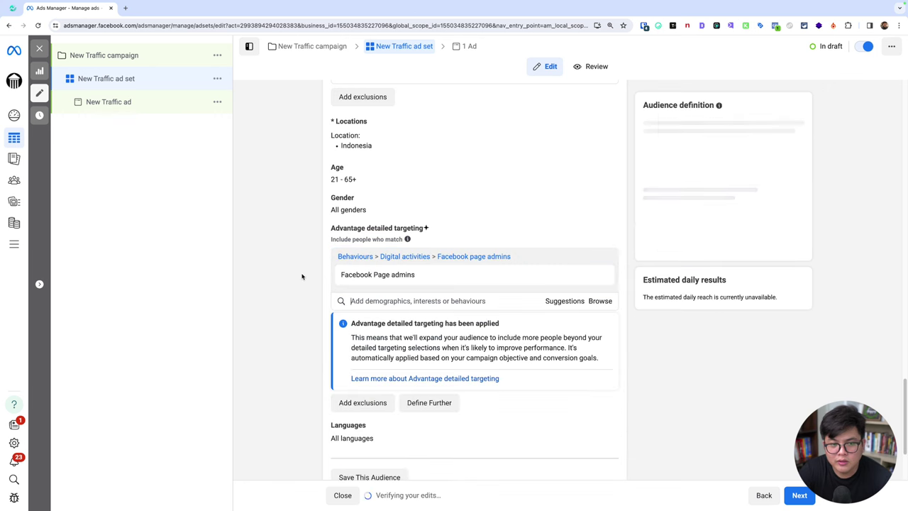
pyautogui.moveTo(711, 180); pyautogui.dragTo(774, 181)
pyautogui.click(347, 170)
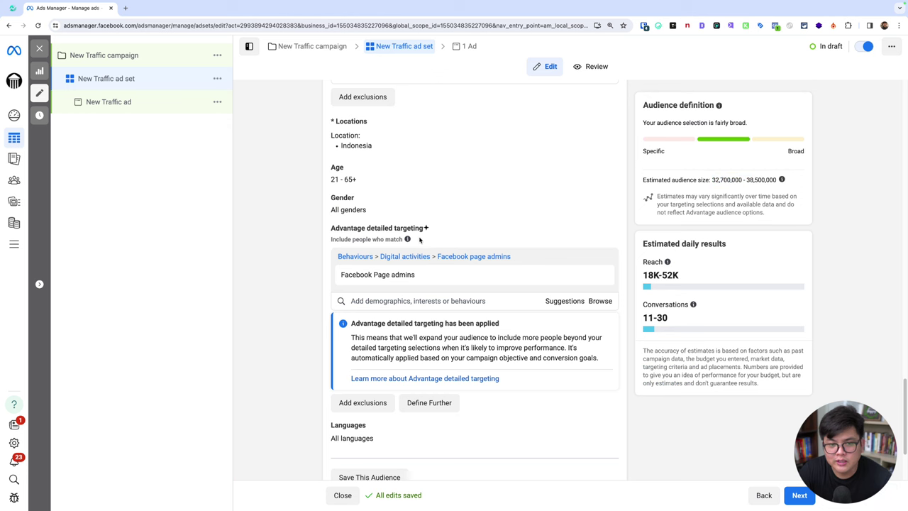
# Narrow the detailed targeting by adding a second condition that people must also match.
pyautogui.moveTo(403, 282)
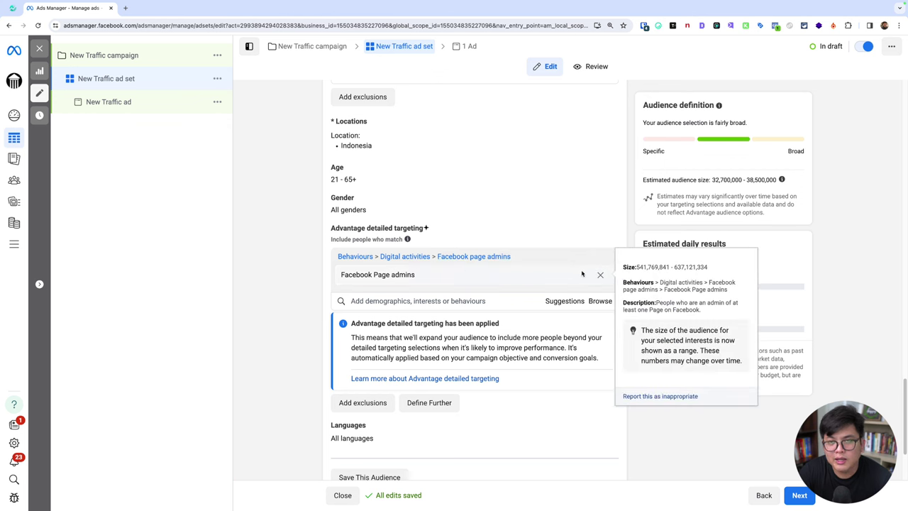
pyautogui.moveTo(457, 268)
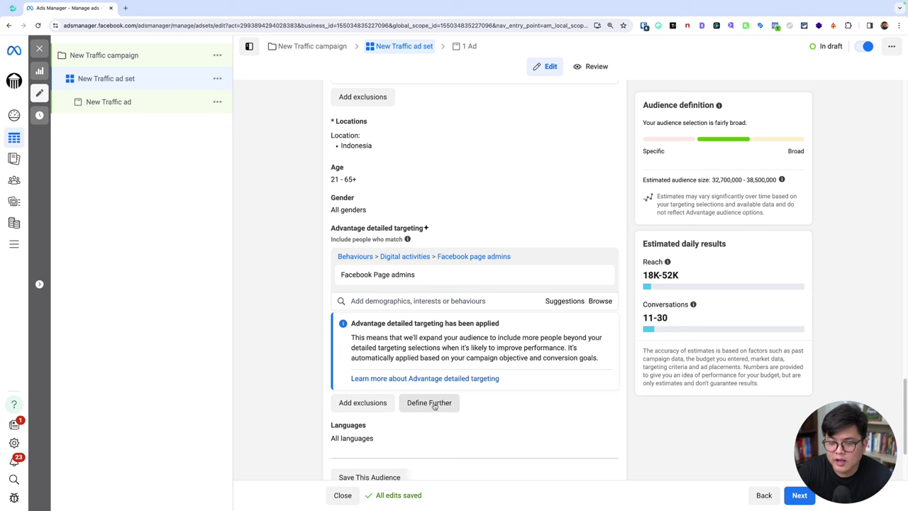
pyautogui.moveTo(383, 271)
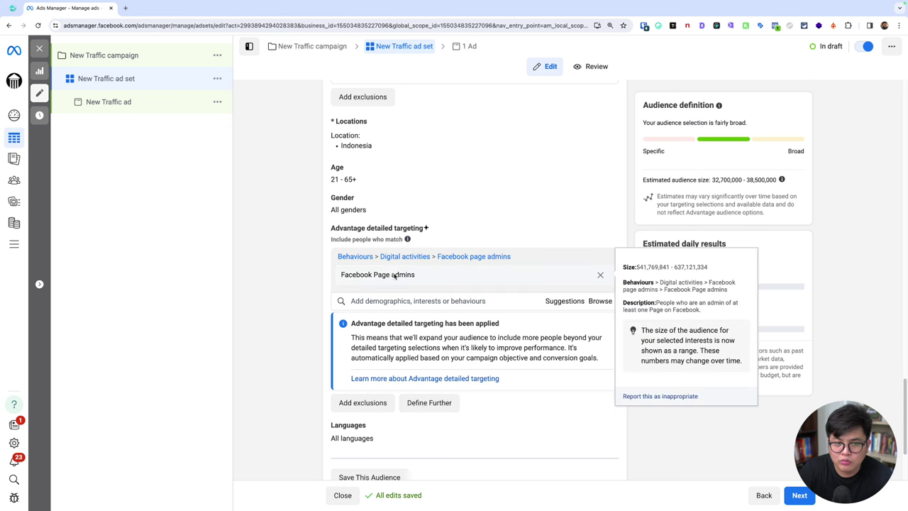
pyautogui.click(425, 402)
pyautogui.moveTo(330, 397); pyautogui.dragTo(393, 399)
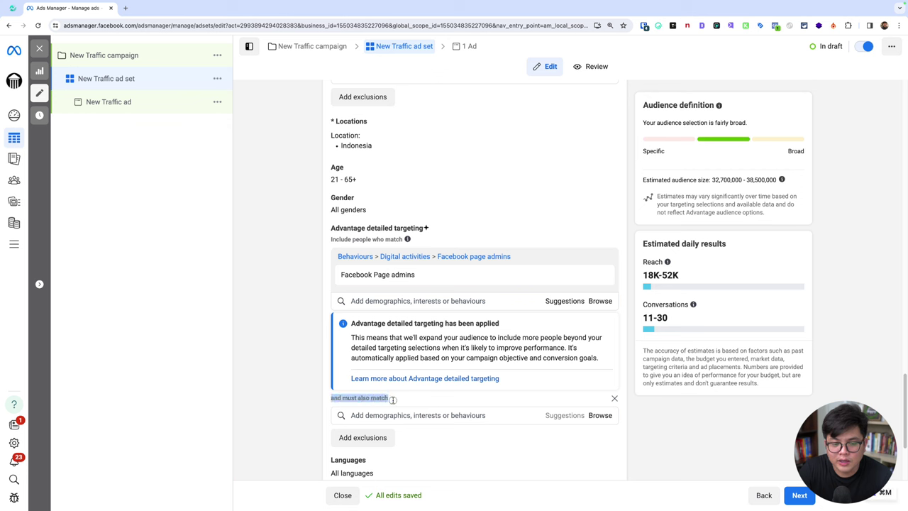
pyautogui.click(394, 402)
pyautogui.moveTo(330, 398); pyautogui.dragTo(392, 399)
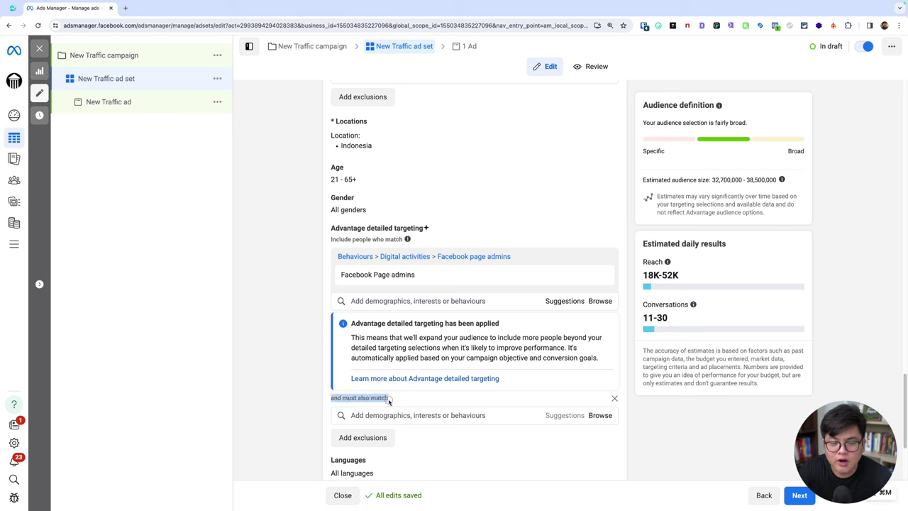
pyautogui.click(394, 402)
pyautogui.moveTo(711, 180); pyautogui.dragTo(741, 180)
pyautogui.click(457, 397)
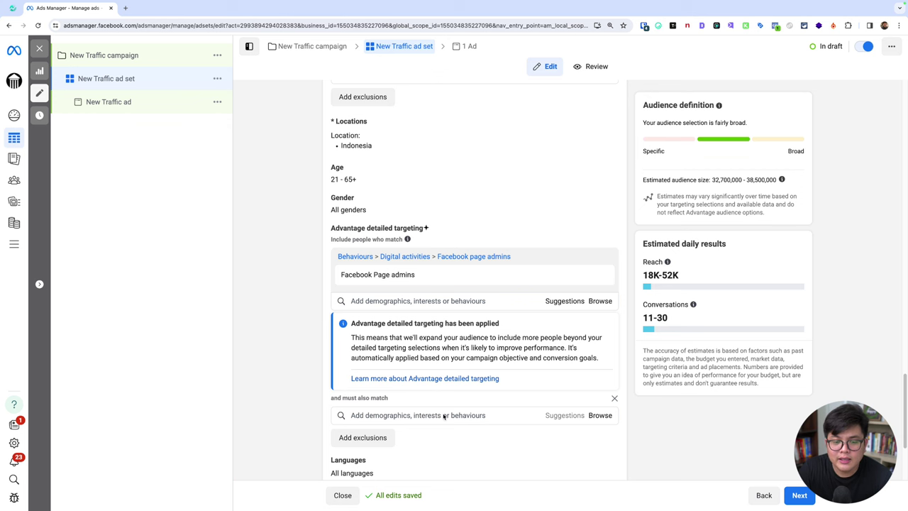
# Search the must-also-match condition for "fashion" and add the Fashion accessories (accessories) interest.
pyautogui.click(442, 414)
pyautogui.write('fashion')
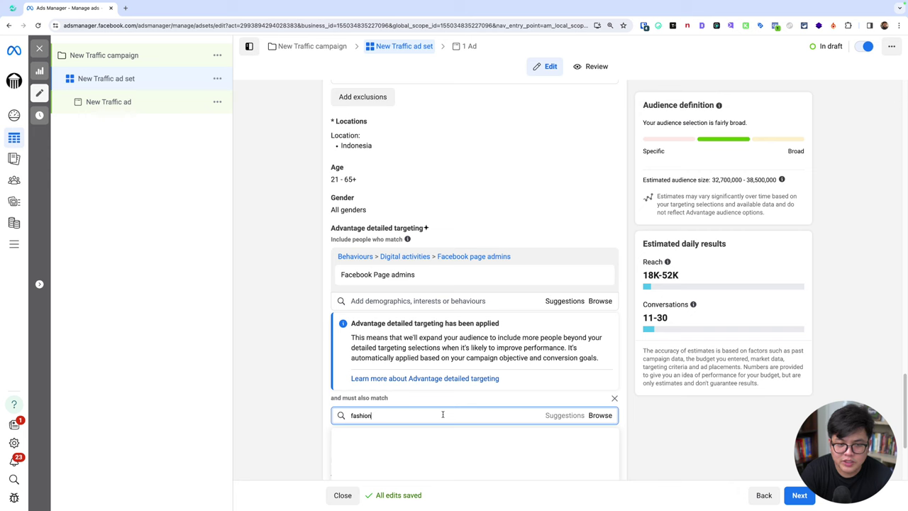
pyautogui.scroll(-1, 442, 415)
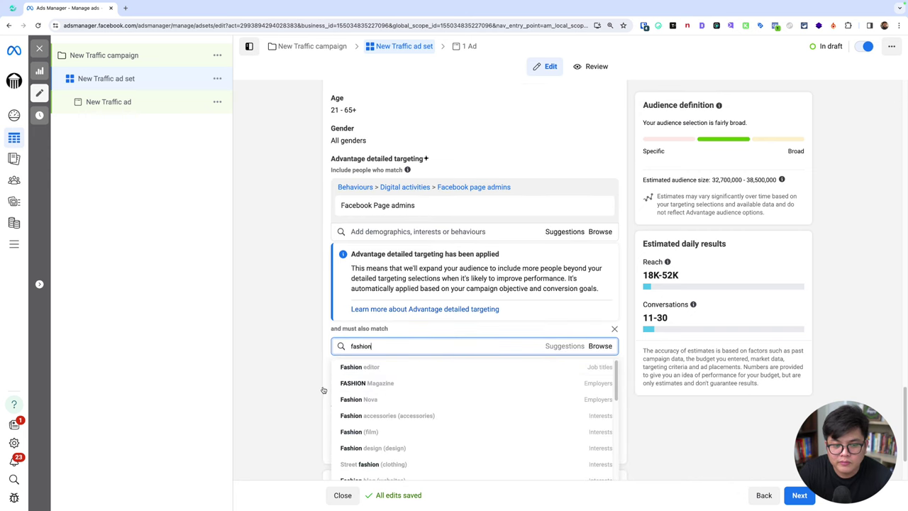
pyautogui.scroll(-1, 434, 436)
pyautogui.scroll(-2, 434, 436)
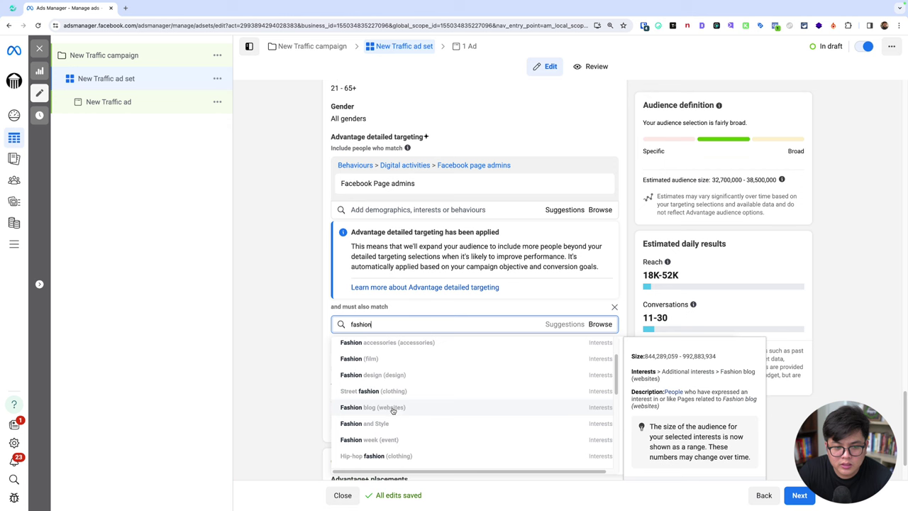
pyautogui.scroll(-3, 380, 427)
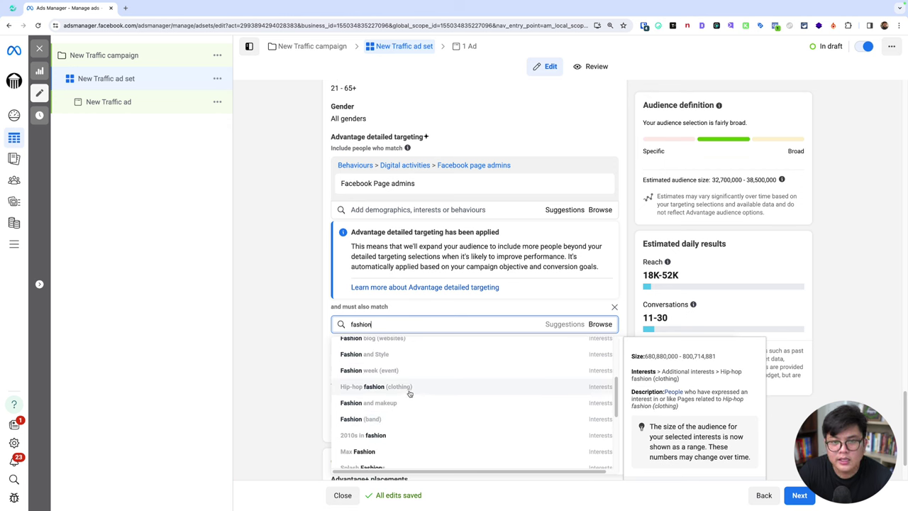
pyautogui.scroll(-5, 409, 393)
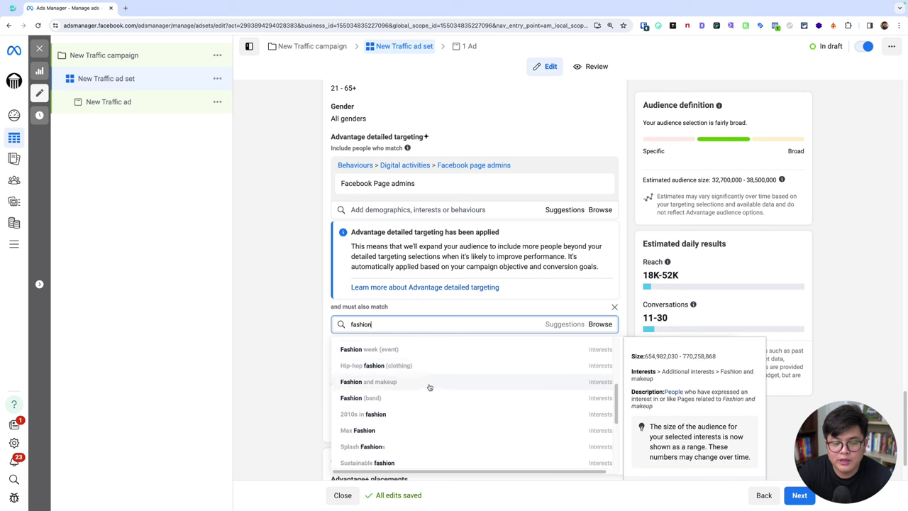
pyautogui.scroll(-2, 422, 397)
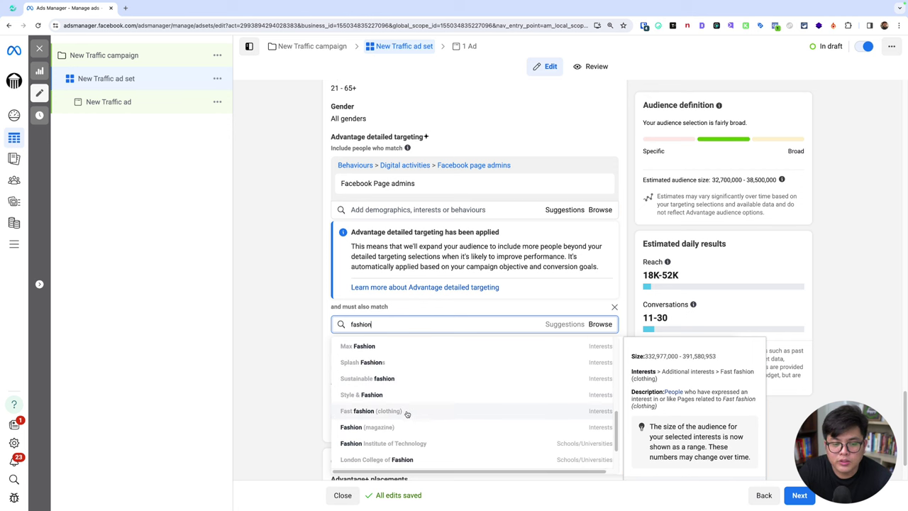
pyautogui.scroll(-1, 406, 414)
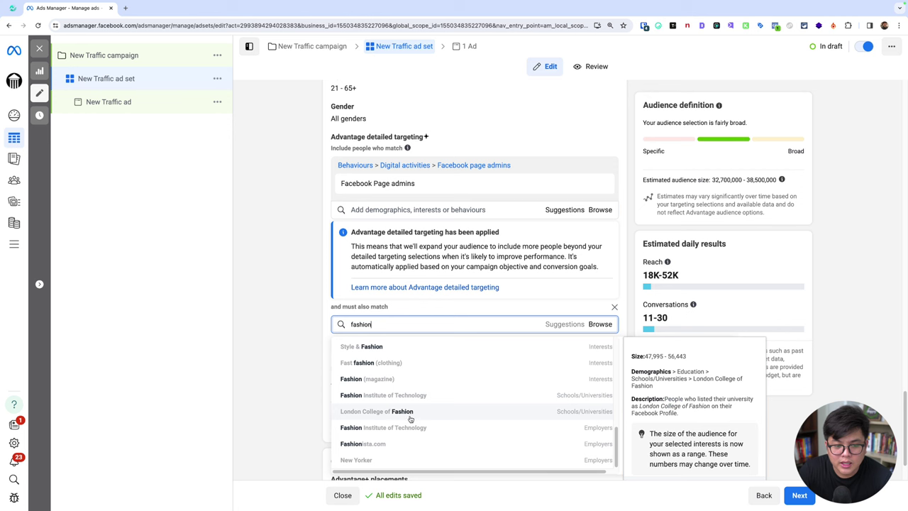
pyautogui.scroll(8, 417, 380)
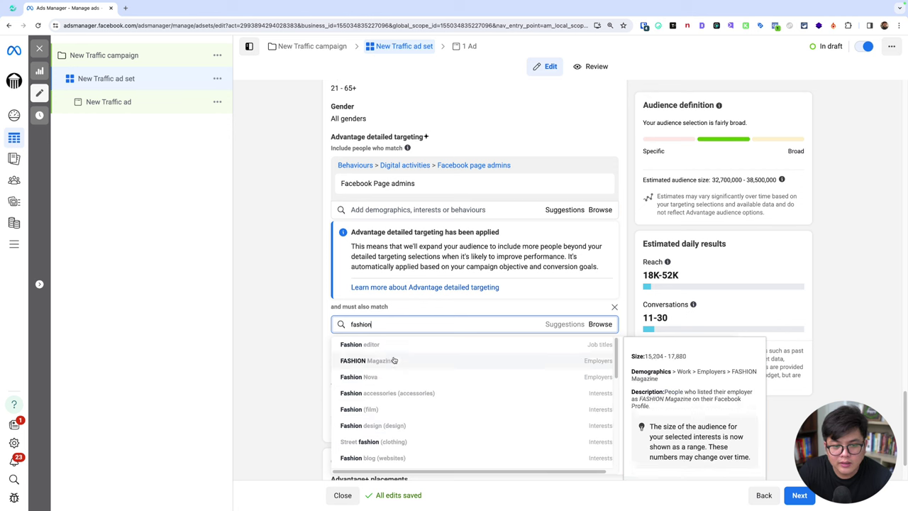
pyautogui.click(381, 394)
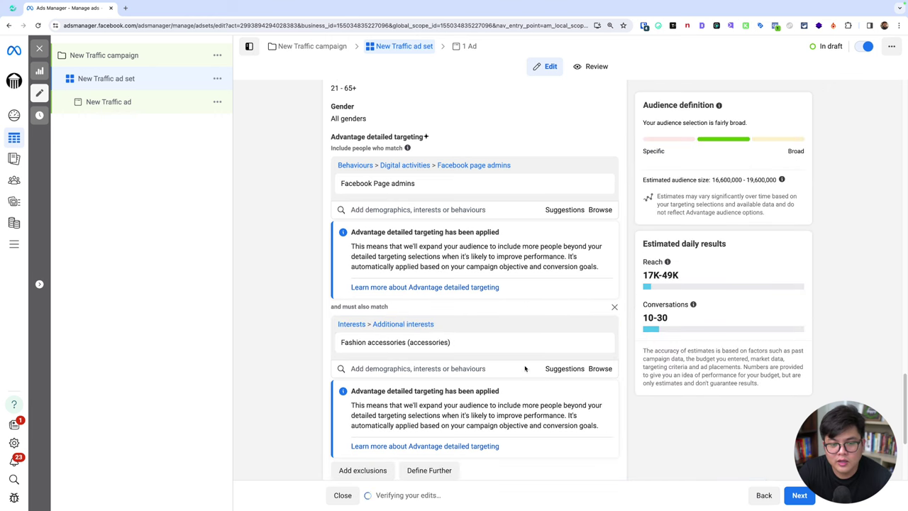
# Replace Fashion accessories in the must-also-match condition with the suggested Clothing (clothing) interest and check the estimated audience size.
pyautogui.scroll(-3, 327, 358)
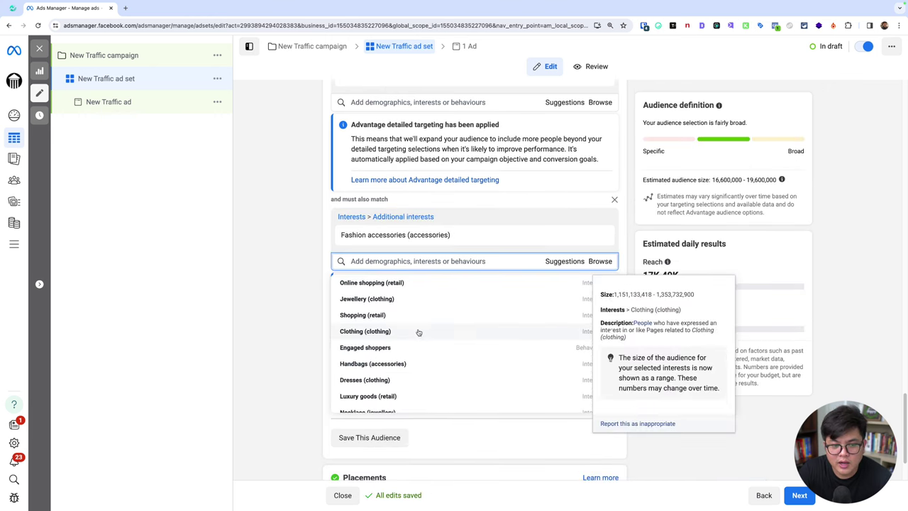
pyautogui.click(374, 336)
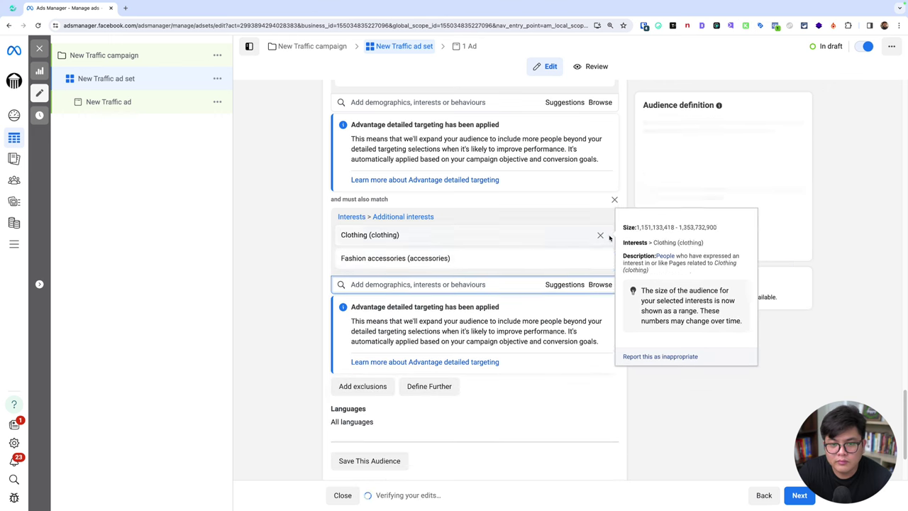
pyautogui.click(600, 259)
pyautogui.scroll(3, 369, 234)
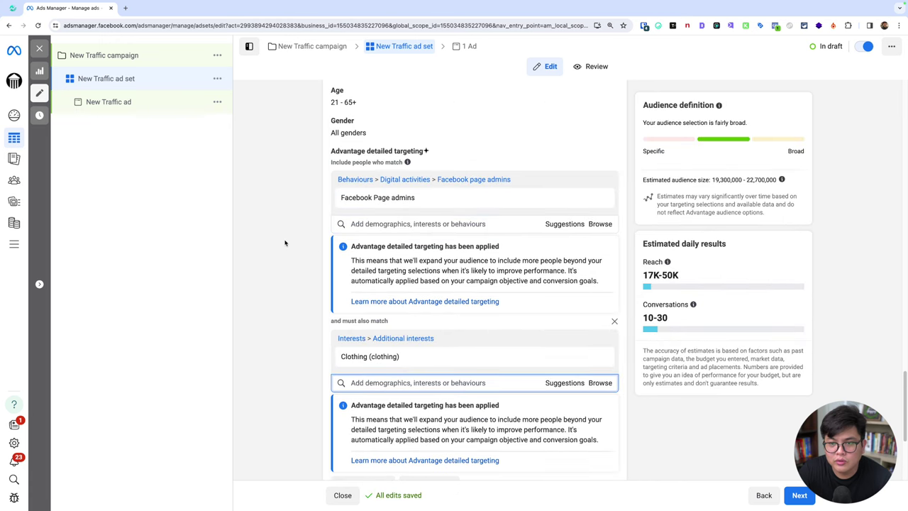
pyautogui.moveTo(342, 200); pyautogui.dragTo(414, 200)
pyautogui.click(284, 231)
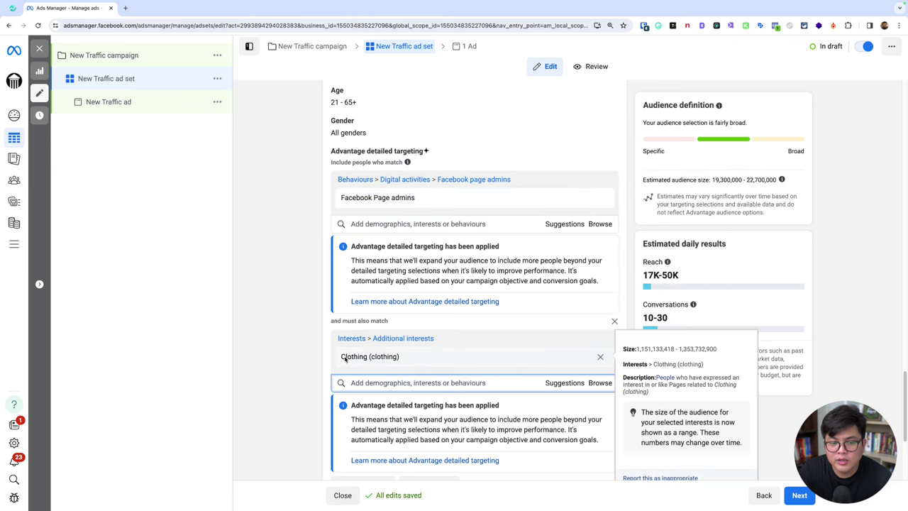
pyautogui.moveTo(341, 356); pyautogui.dragTo(394, 359)
pyautogui.click(470, 293)
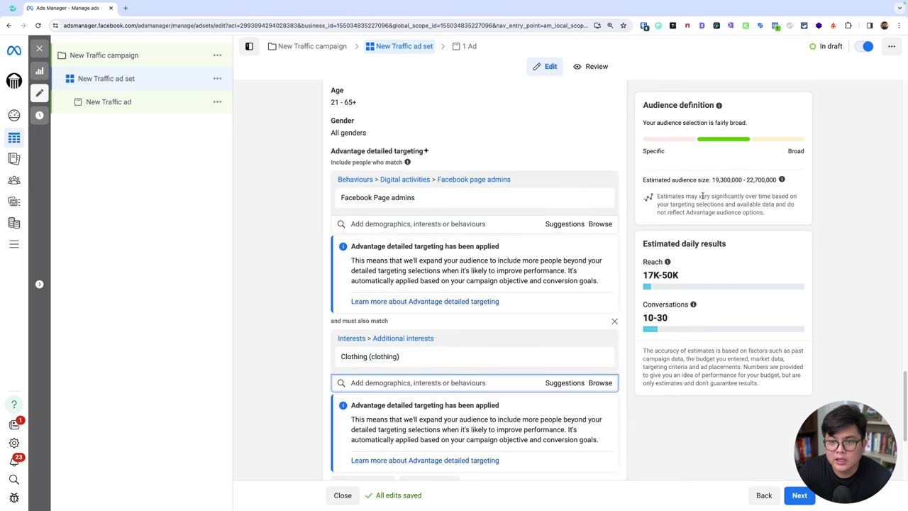
pyautogui.moveTo(711, 180); pyautogui.dragTo(742, 180)
pyautogui.click(739, 186)
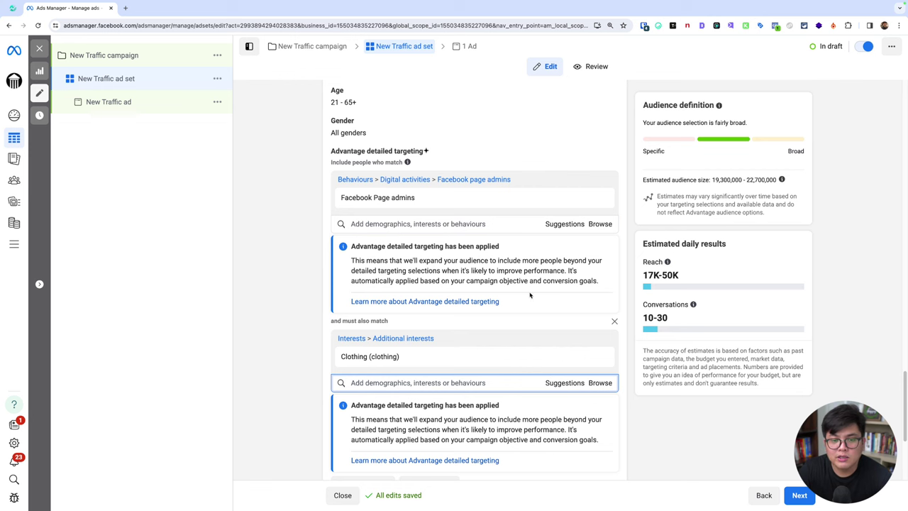
# Add the suggested Boutiques (retailers) interest to the must-also-match condition, remove Clothing (clothing) and check the estimated audience size.
pyautogui.click(568, 383)
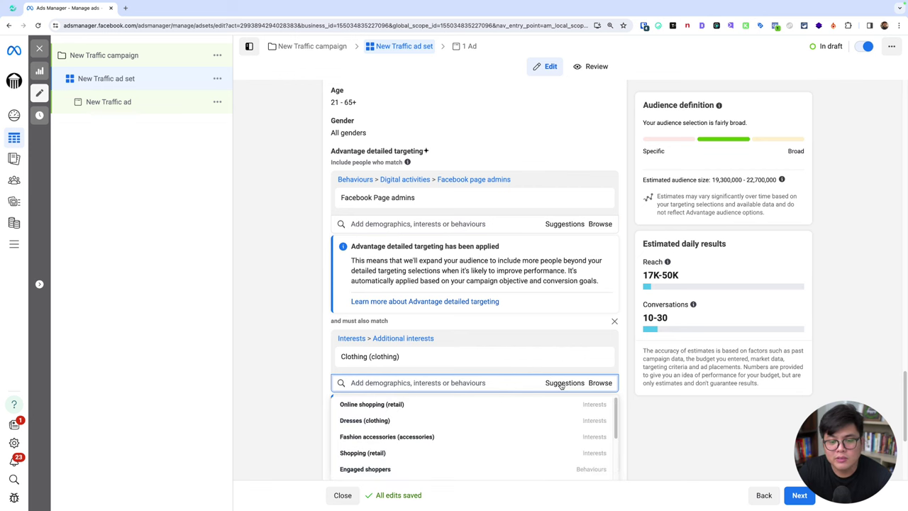
pyautogui.scroll(-2, 397, 368)
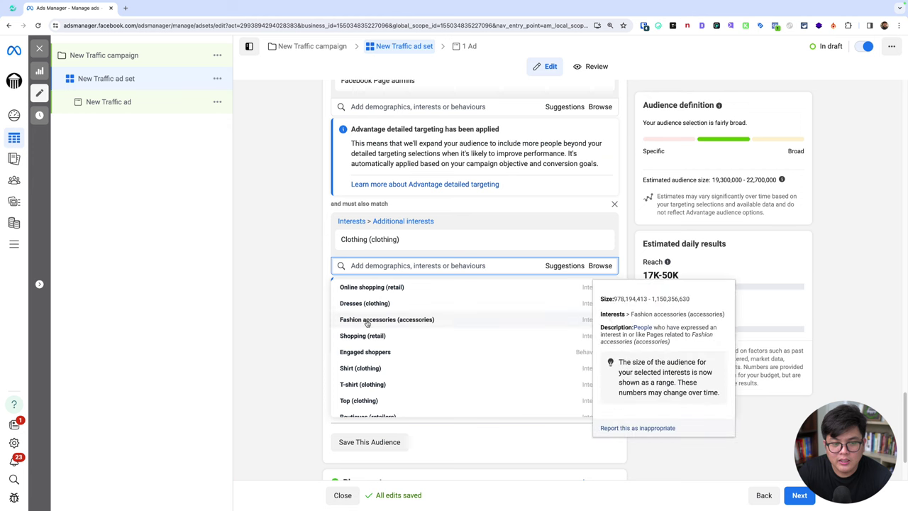
pyautogui.scroll(-1, 368, 358)
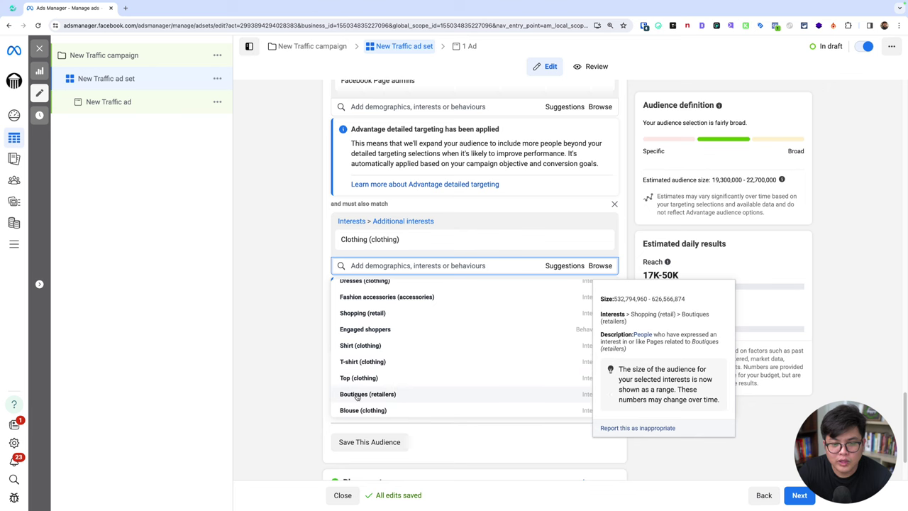
pyautogui.click(357, 395)
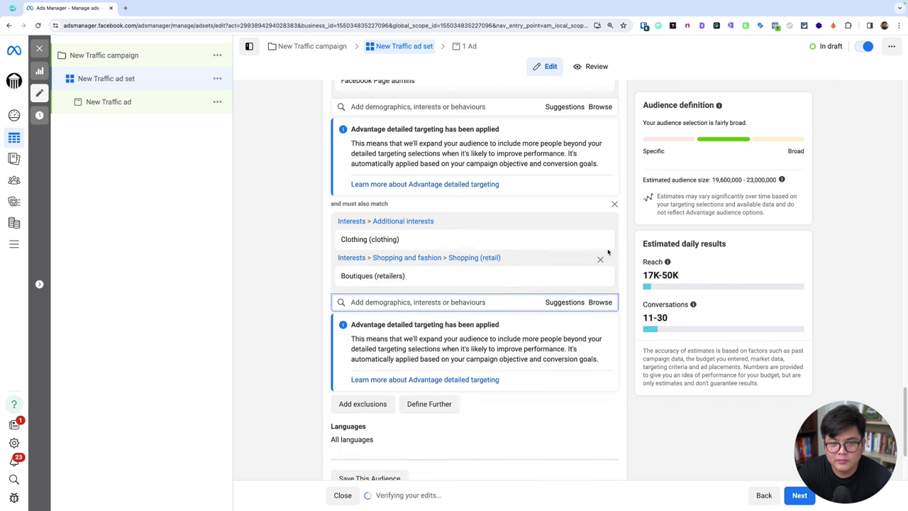
pyautogui.click(601, 240)
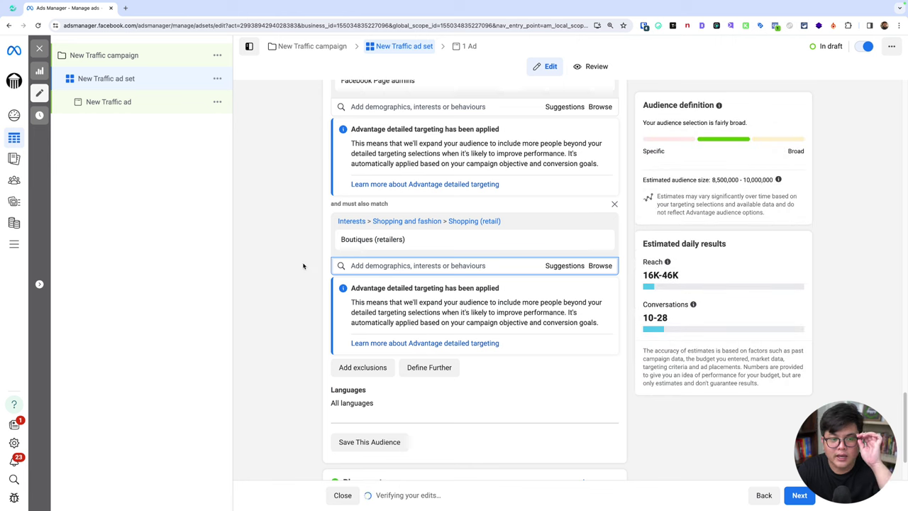
pyautogui.moveTo(711, 180); pyautogui.dragTo(754, 181)
pyautogui.scroll(3, 528, 177)
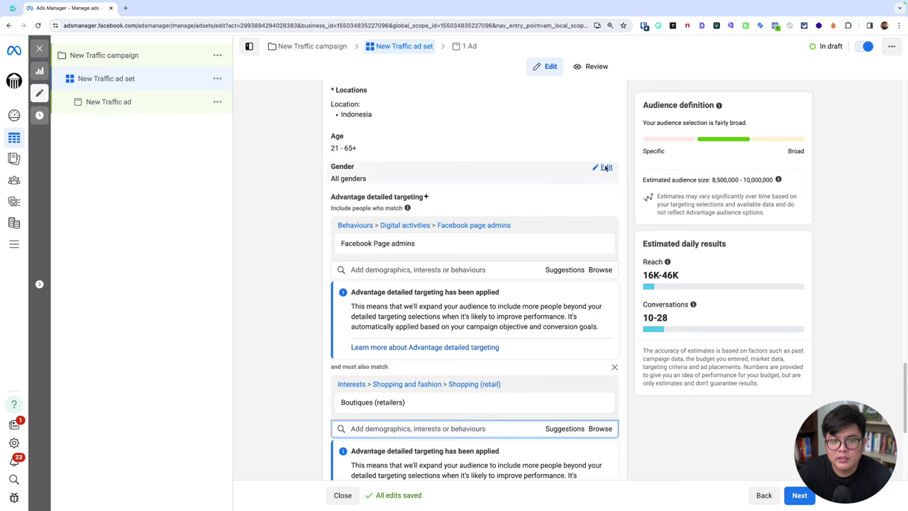
# Check the estimated audience size with the gender limited to Women and to Men, and return it to All.
pyautogui.click(602, 167)
pyautogui.click(409, 181)
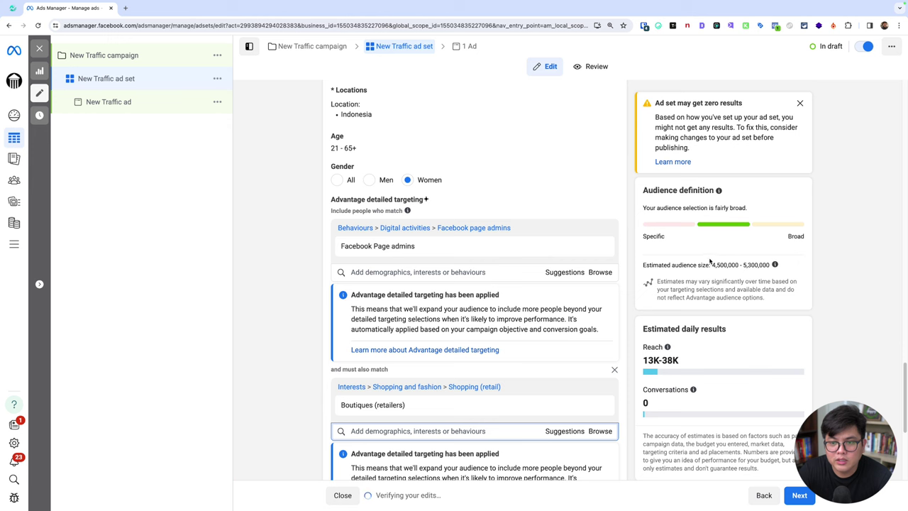
pyautogui.moveTo(711, 265); pyautogui.dragTo(739, 264)
pyautogui.click(737, 266)
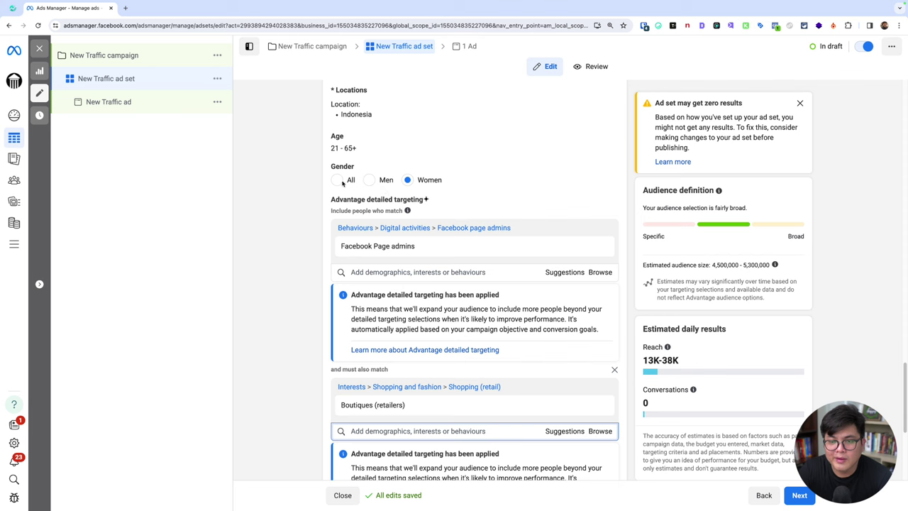
pyautogui.click(376, 180)
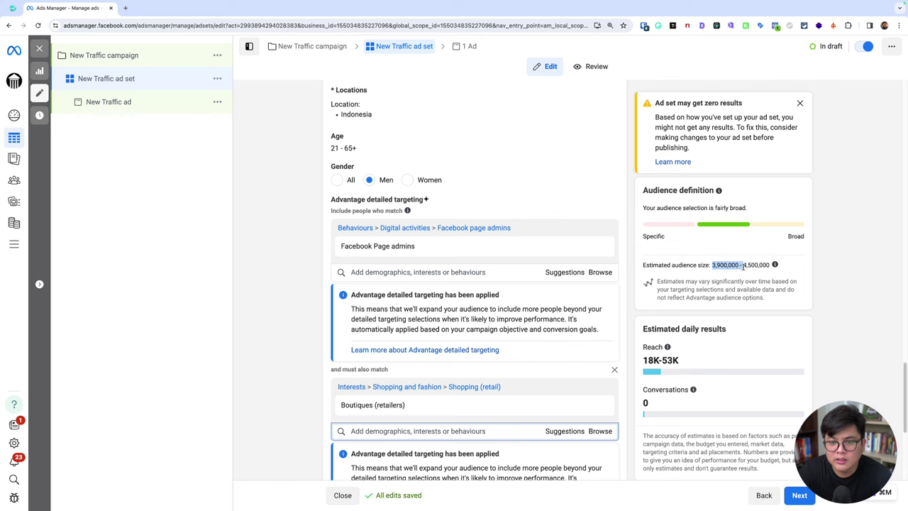
pyautogui.click(333, 181)
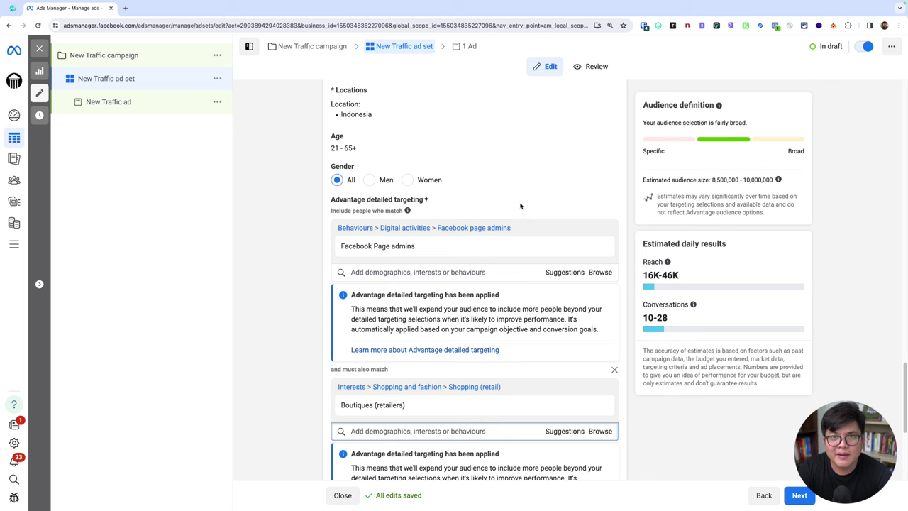
# Review the Facebook Page admins condition and the must-also-match Boutiques (retailers) condition in the detailed targeting.
pyautogui.moveTo(364, 247)
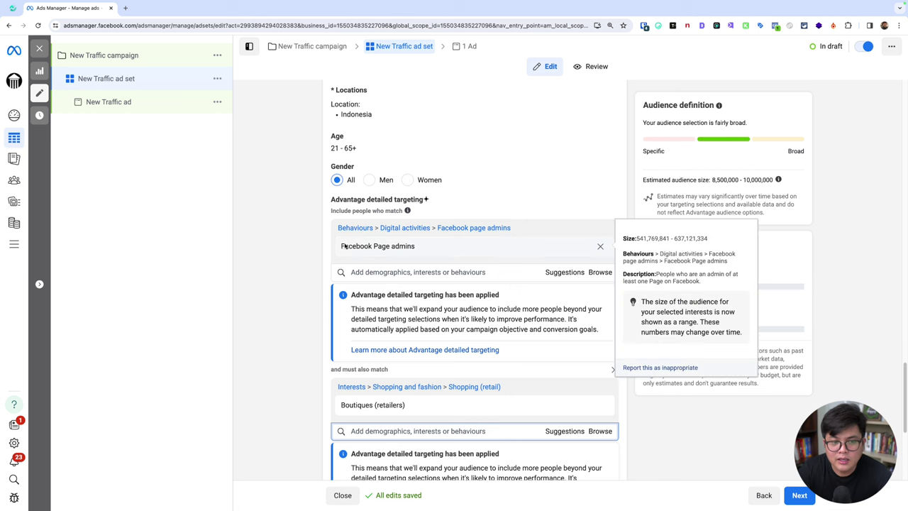
pyautogui.moveTo(345, 246); pyautogui.dragTo(417, 247)
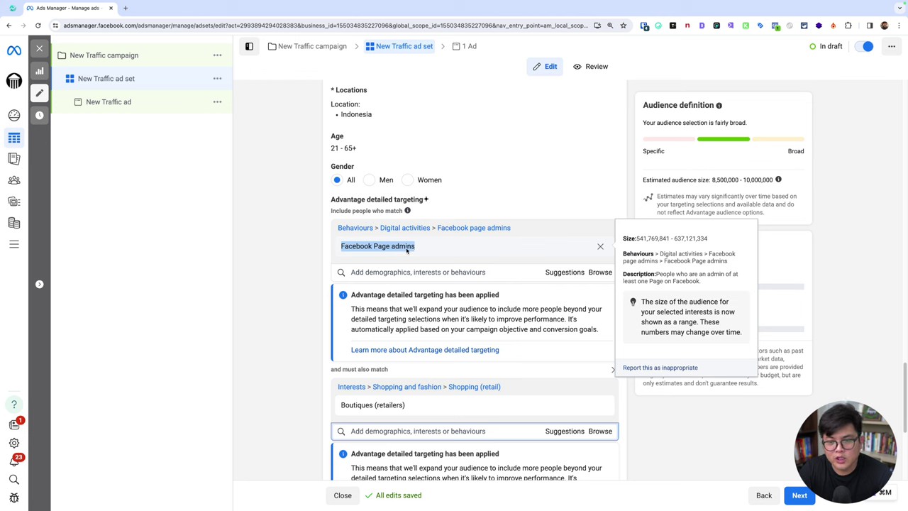
pyautogui.click(407, 249)
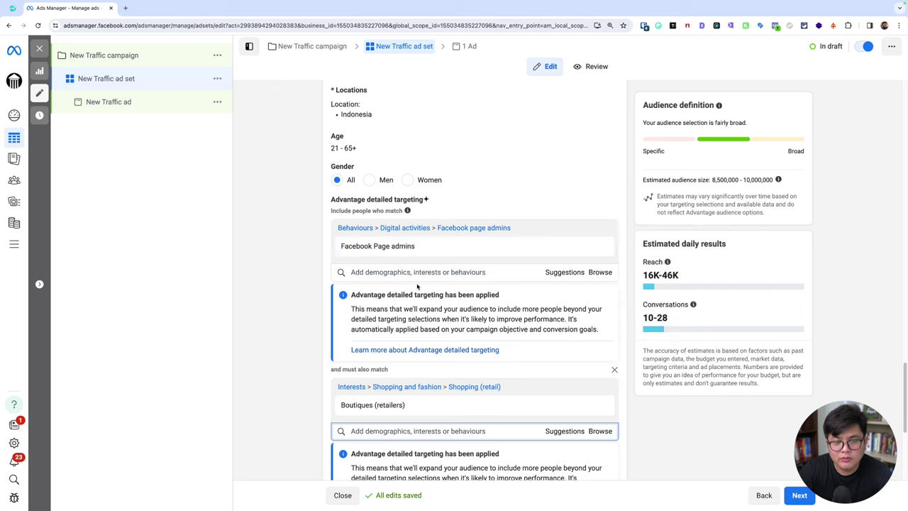
pyautogui.moveTo(342, 405); pyautogui.dragTo(406, 407)
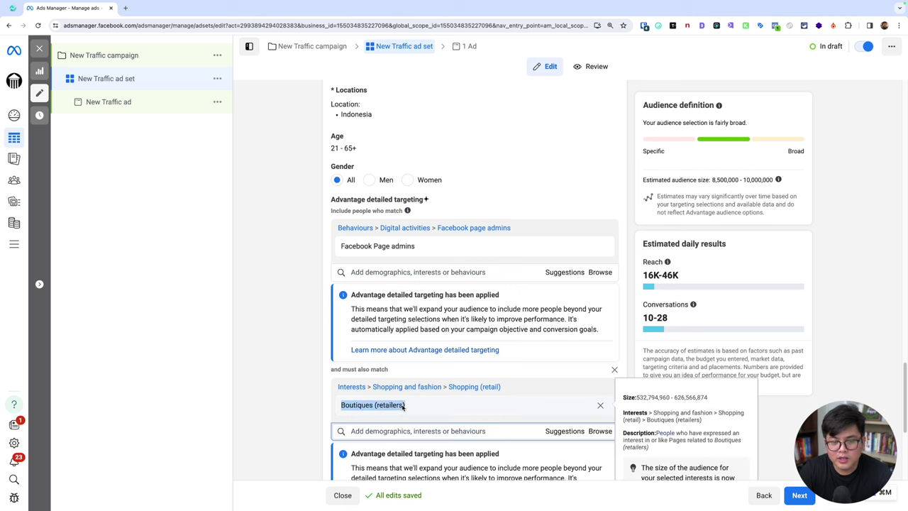
pyautogui.click(300, 405)
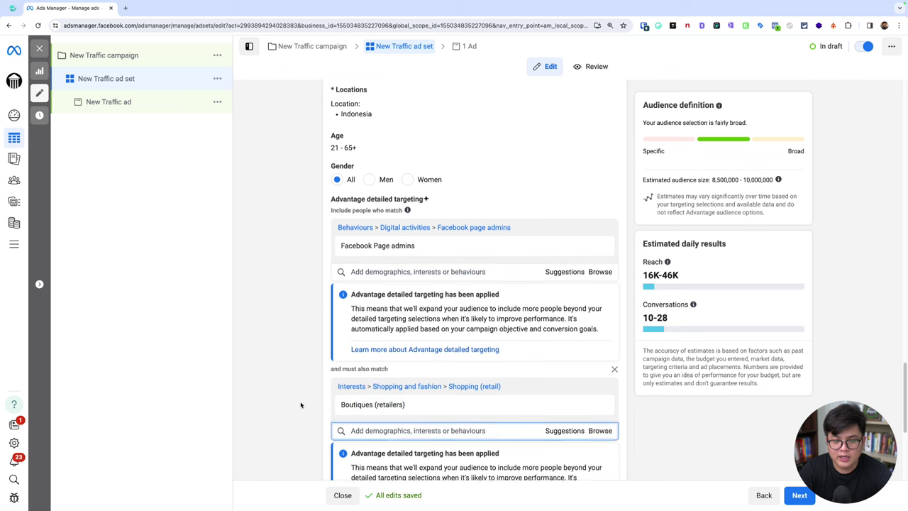
pyautogui.scroll(-2, 426, 383)
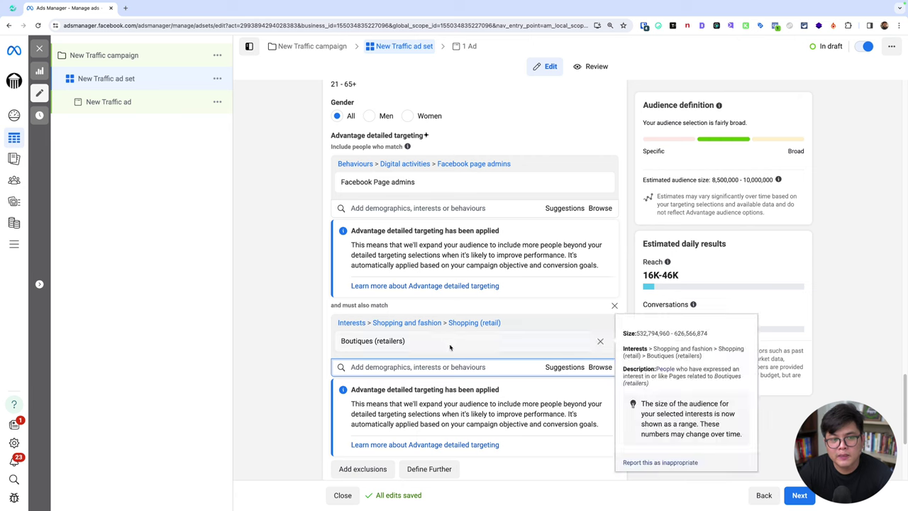
pyautogui.scroll(-4, 461, 358)
pyautogui.scroll(3, 446, 214)
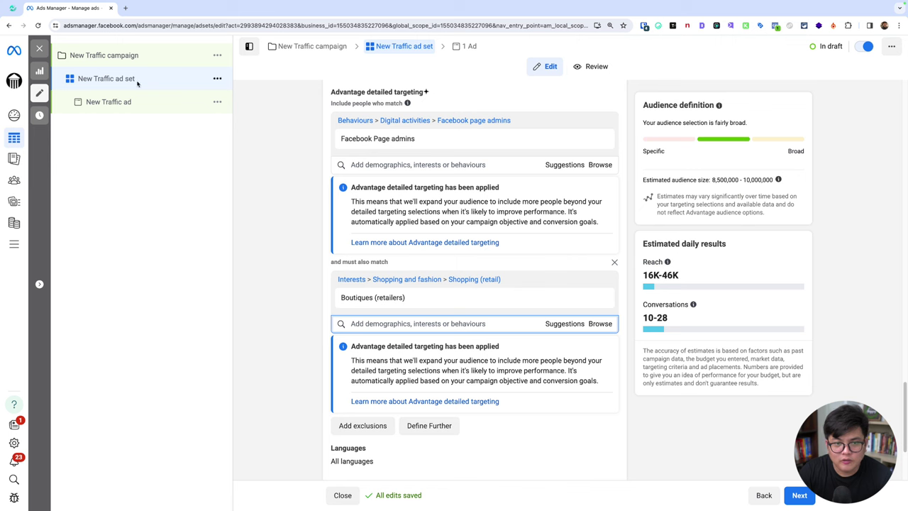
# Clear the detailed targeting by removing the Facebook Page admins behaviour and the must-also-match Boutiques (retailers) condition.
pyautogui.scroll(2, 548, 164)
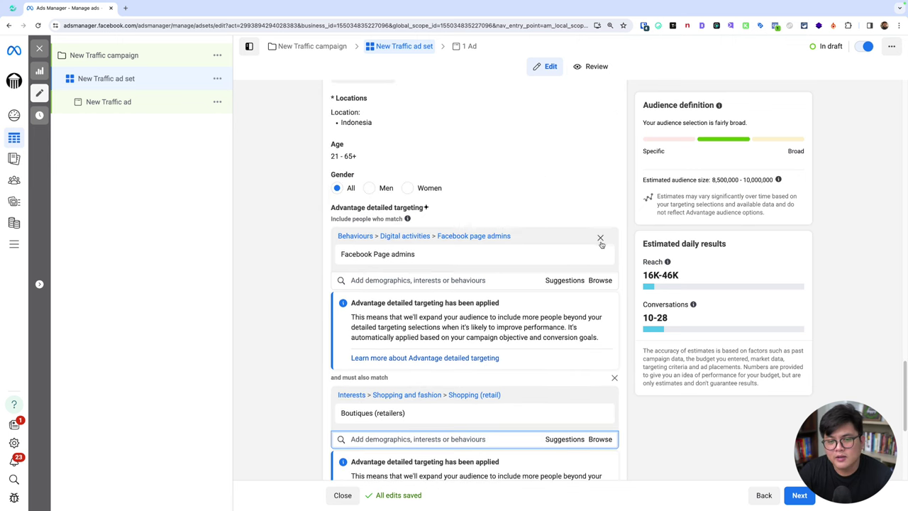
pyautogui.click(600, 237)
pyautogui.click(614, 255)
pyautogui.scroll(10, 473, 312)
pyautogui.scroll(10, 487, 331)
pyautogui.scroll(-15, 487, 331)
pyautogui.scroll(-5, 486, 335)
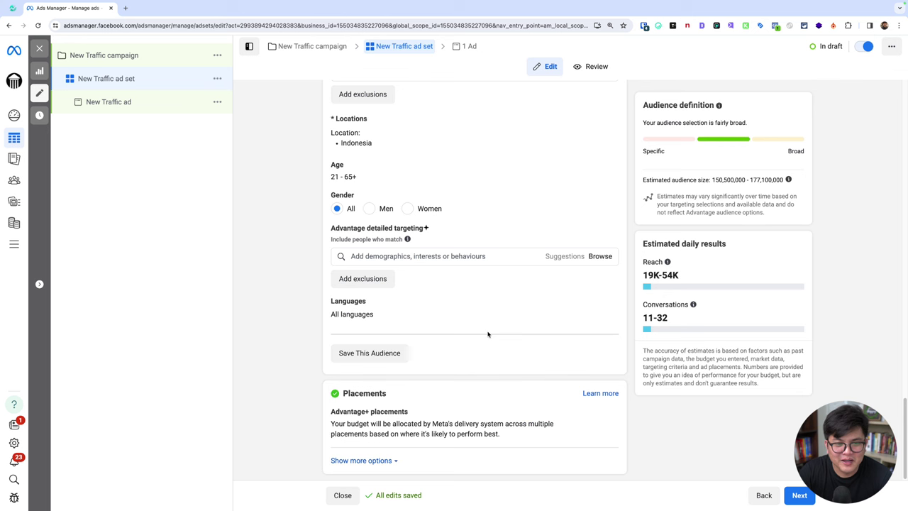
pyautogui.scroll(1, 504, 312)
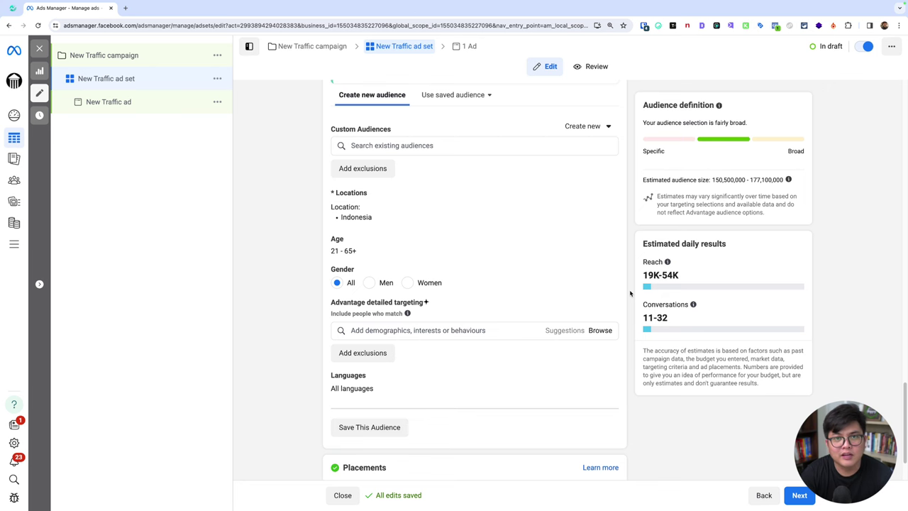
# Search Google in a new browser tab for "pusat belanja di surabaya".
pyautogui.hotkey('ctrl', 't')
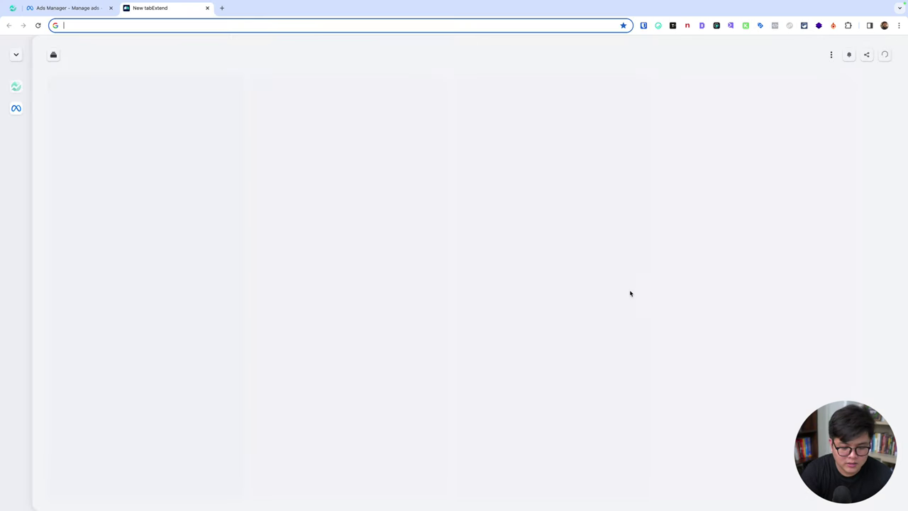
pyautogui.write('pusat bela')
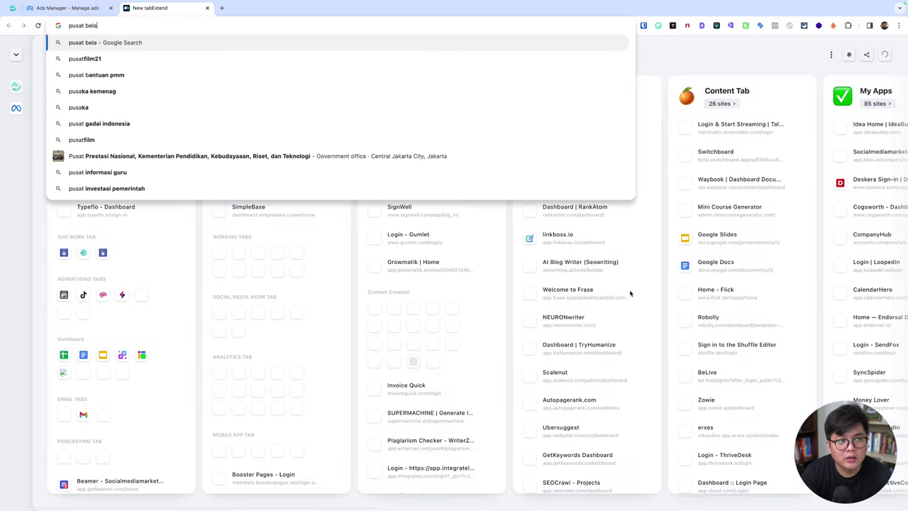
pyautogui.write('nja di sr')
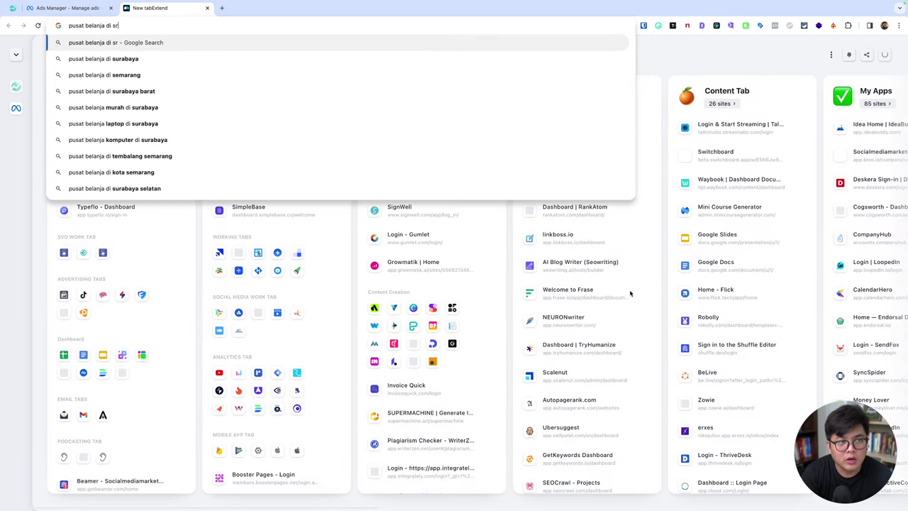
pyautogui.press('BackSpace')
pyautogui.write('urabaya')
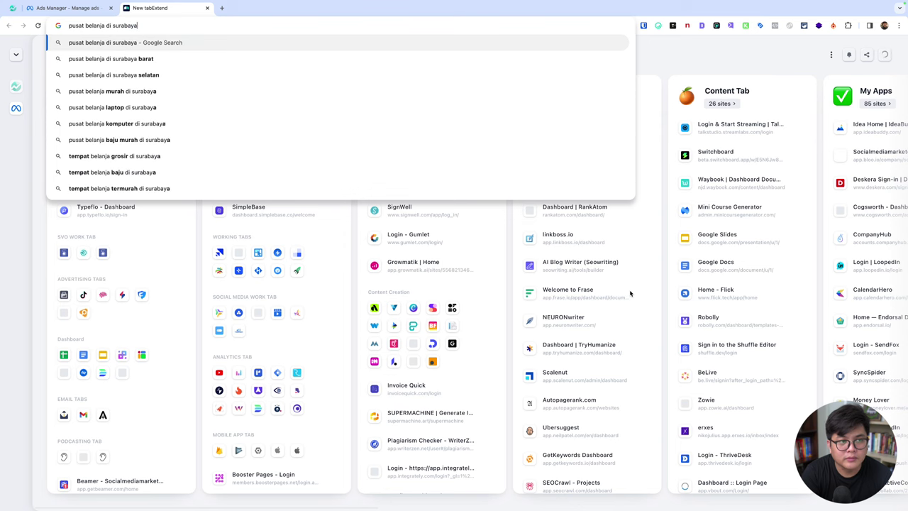
pyautogui.press('Return')
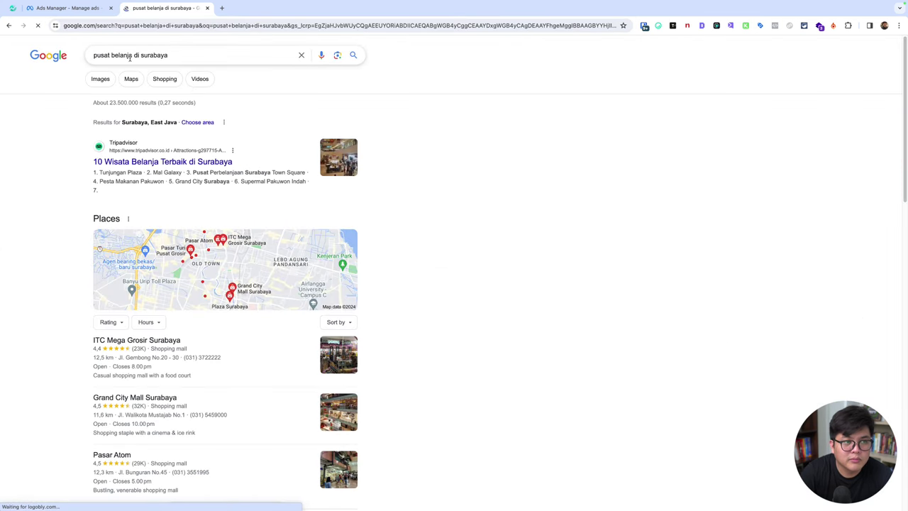
# Refine the Google search to "pusat belanja baju di surabaya" and inspect ITC Mega Grosir Surabaya on the map.
pyautogui.click(132, 54)
pyautogui.write('baju')
pyautogui.press('Return')
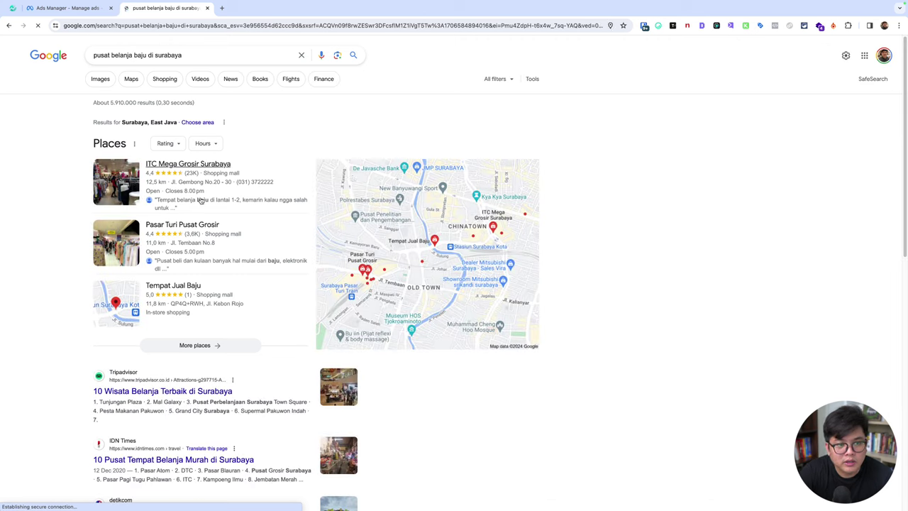
pyautogui.moveTo(192, 289)
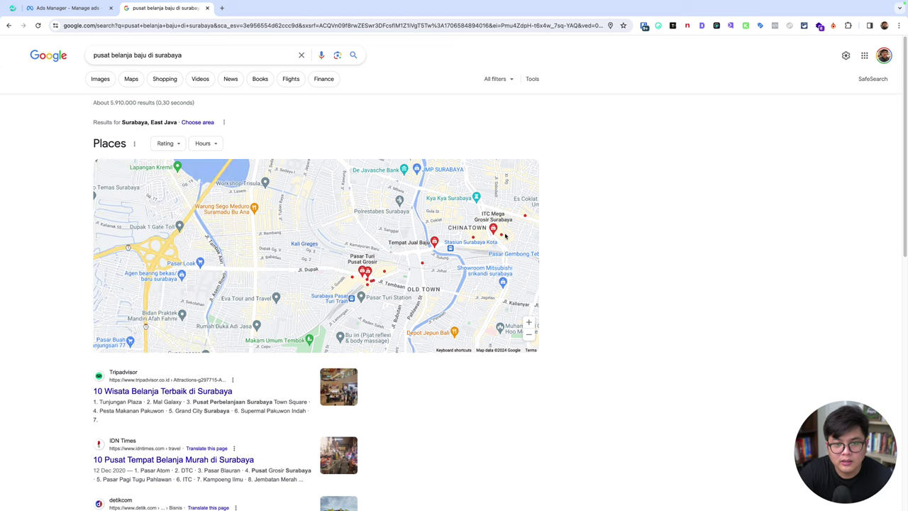
pyautogui.moveTo(494, 231)
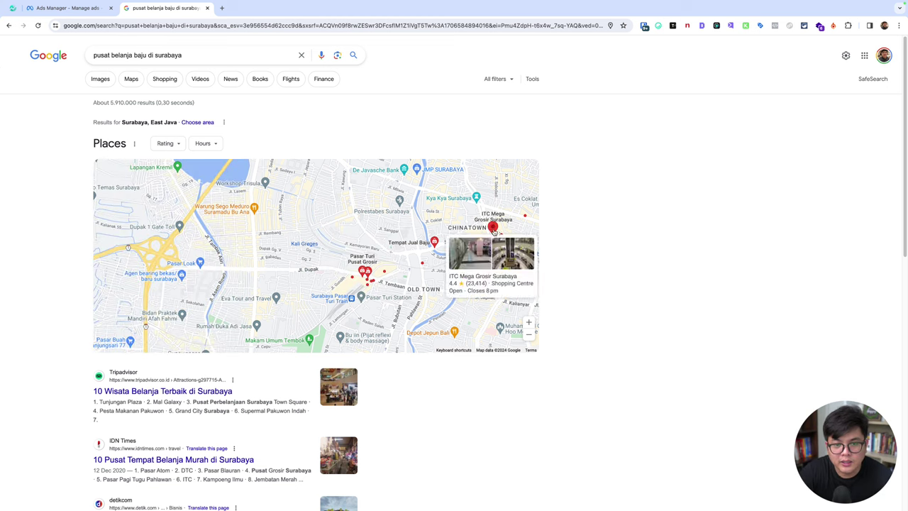
pyautogui.click(493, 232)
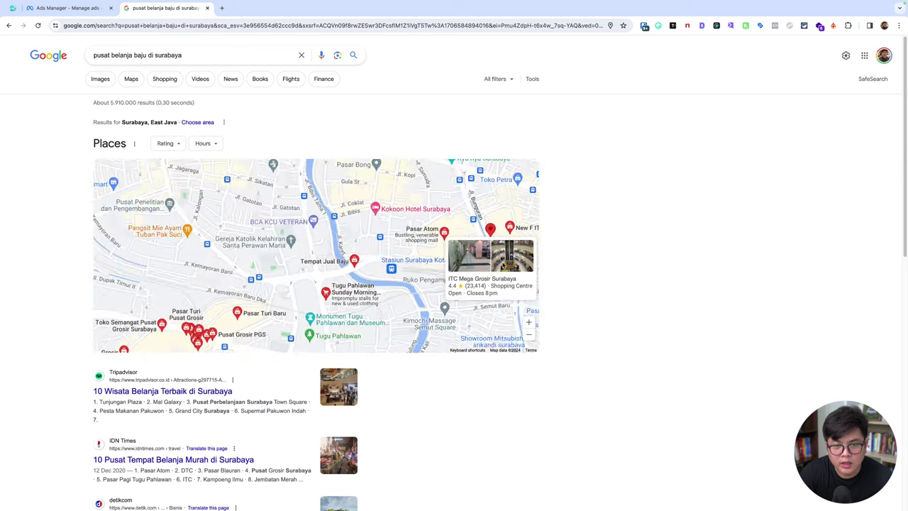
# Return to Ads Manager and remove Indonesia from the ad set's locations.
pyautogui.click(67, 7)
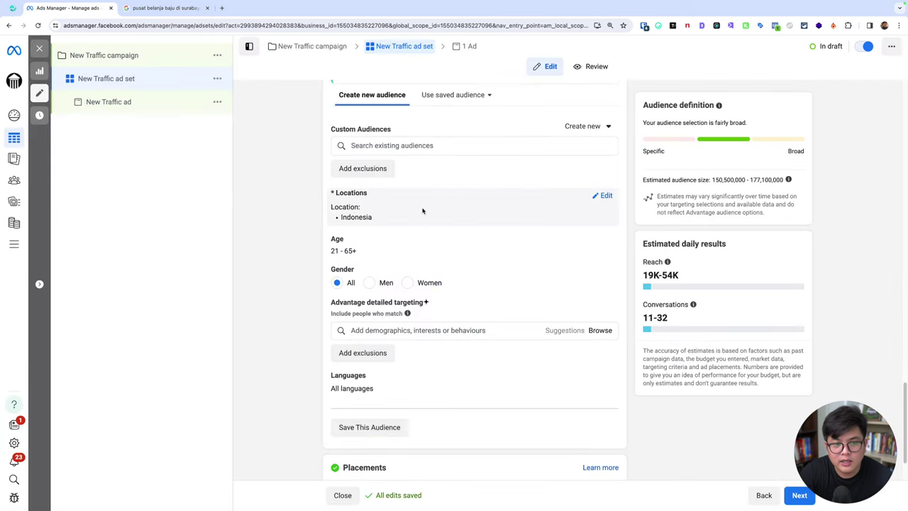
pyautogui.click(602, 196)
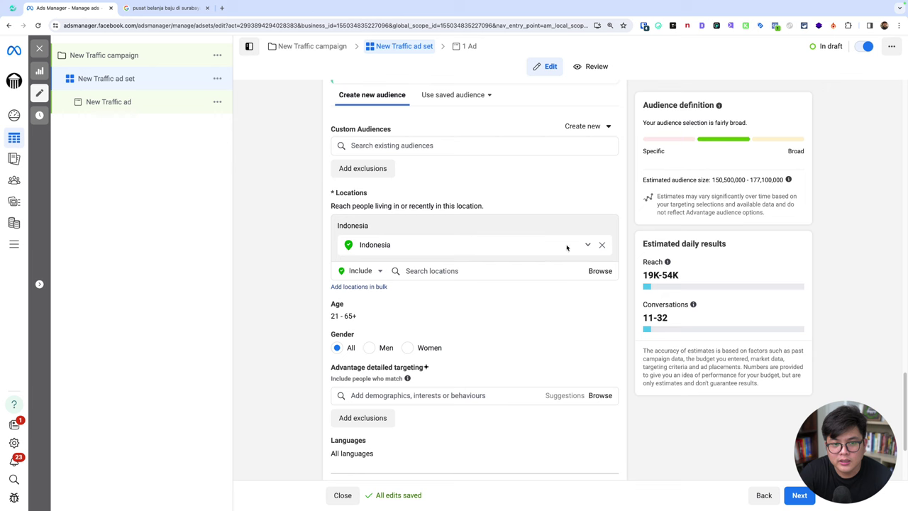
pyautogui.click(602, 245)
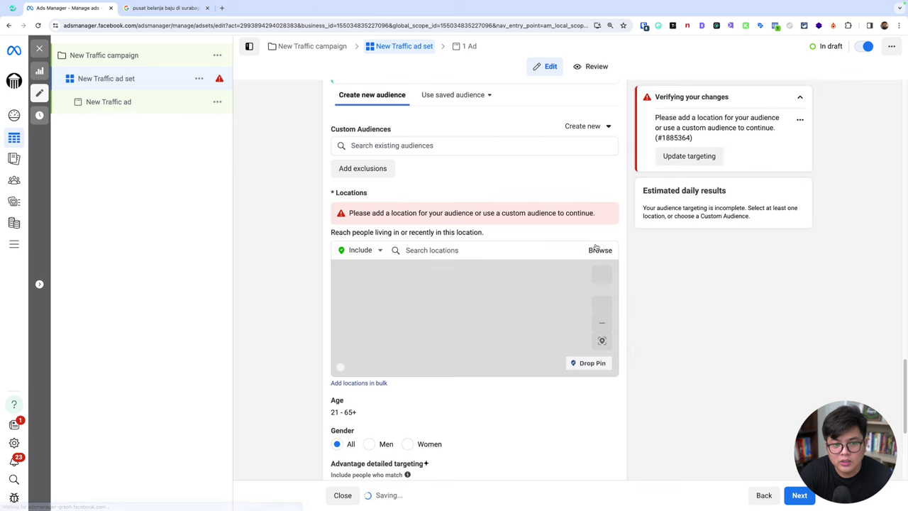
# Search the locations for "itc mega", include the ITC Mega Grosir Surabaya place and set its radius to 1 km.
pyautogui.click(445, 250)
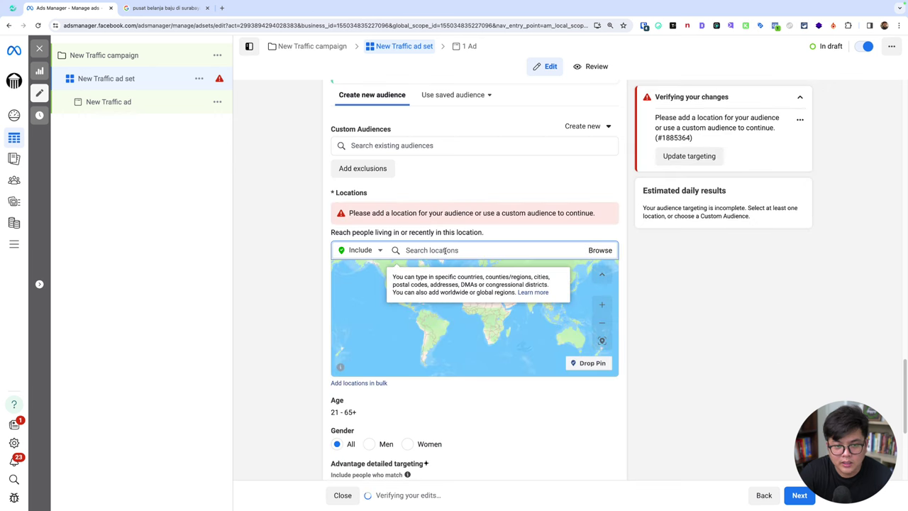
pyautogui.write('itc')
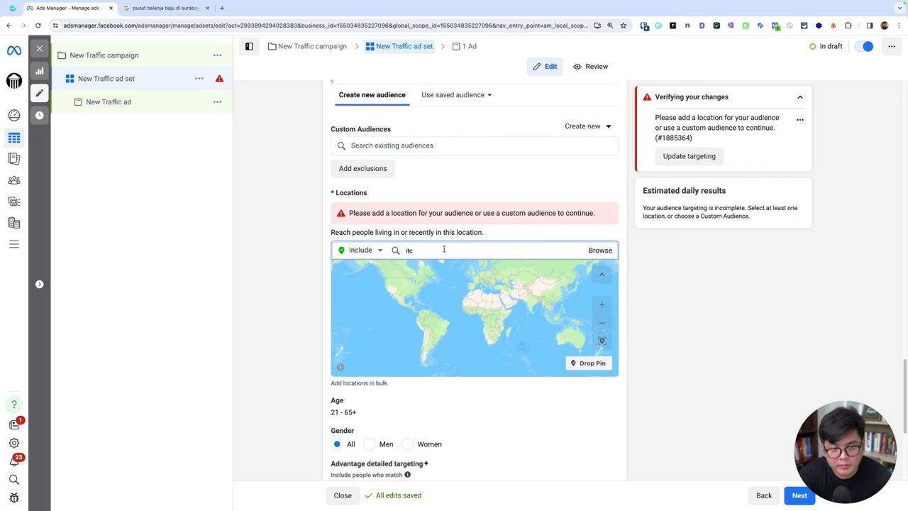
pyautogui.write(' mega')
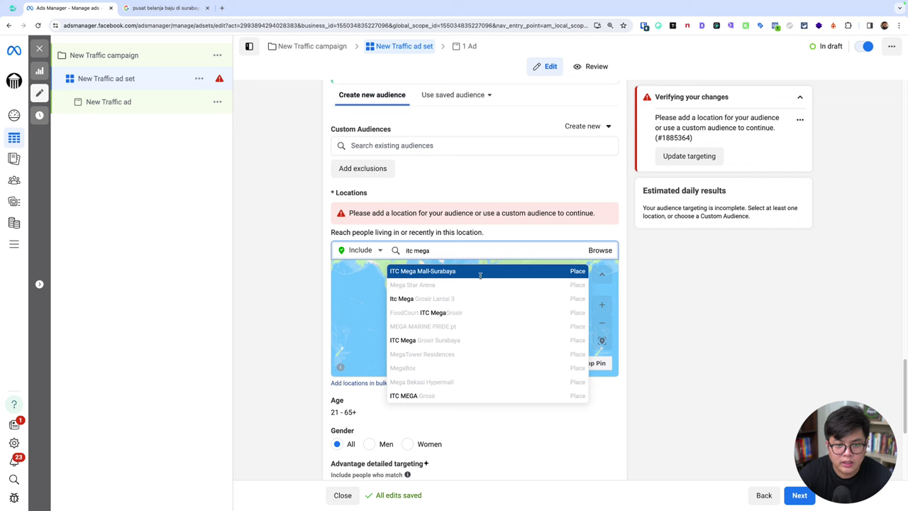
pyautogui.click(434, 341)
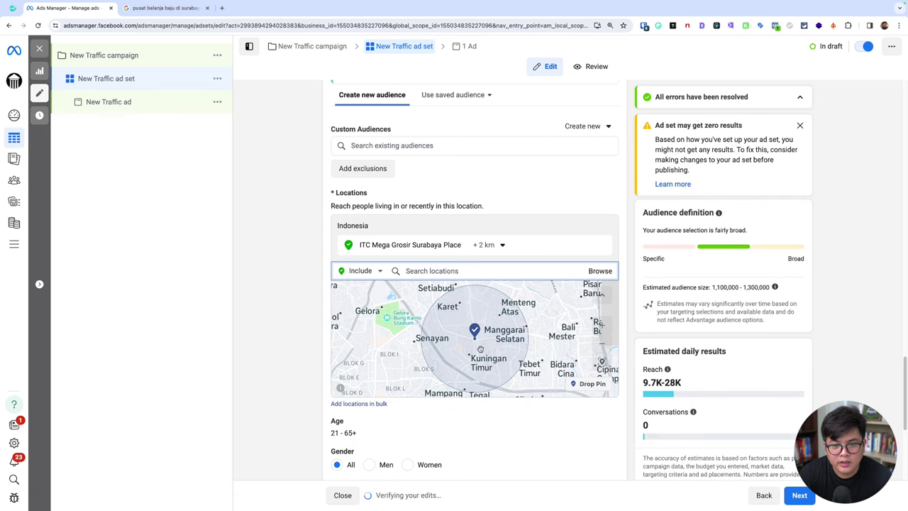
pyautogui.click(487, 246)
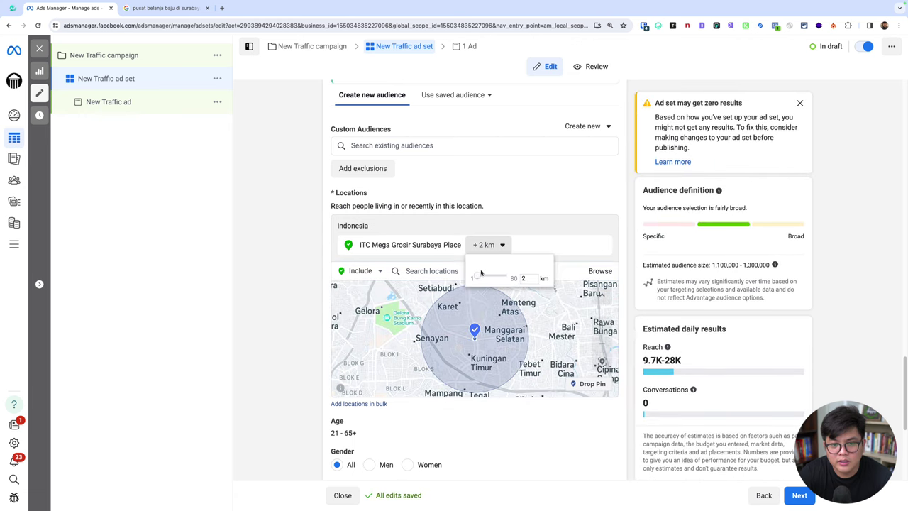
pyautogui.moveTo(481, 273); pyautogui.dragTo(471, 277)
pyautogui.click(501, 348)
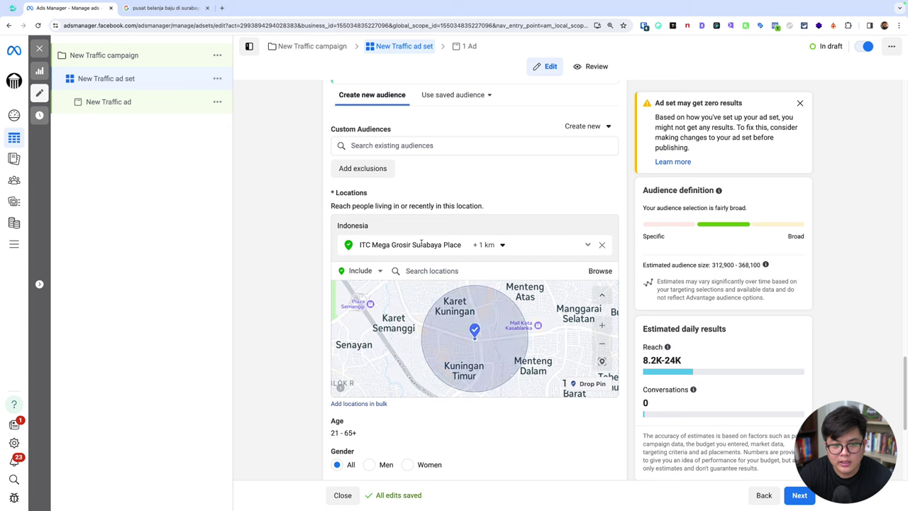
# Check where the included ITC Mega Grosir Surabaya place lies on the map and remove it from the locations.
pyautogui.scroll(-2, 486, 346)
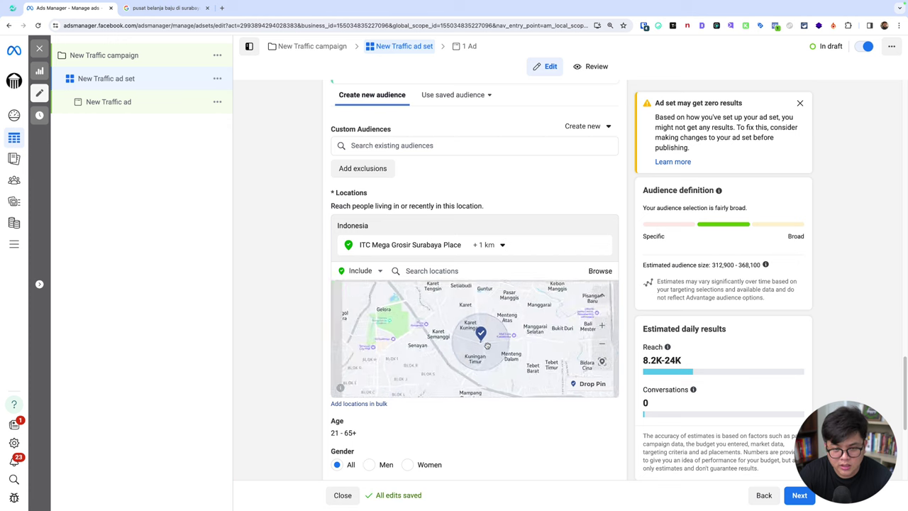
pyautogui.scroll(3, 496, 347)
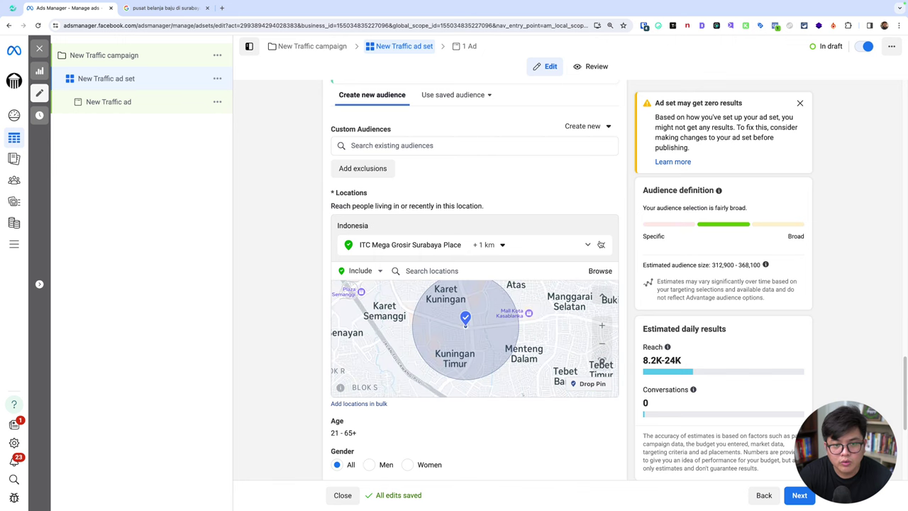
pyautogui.click(601, 245)
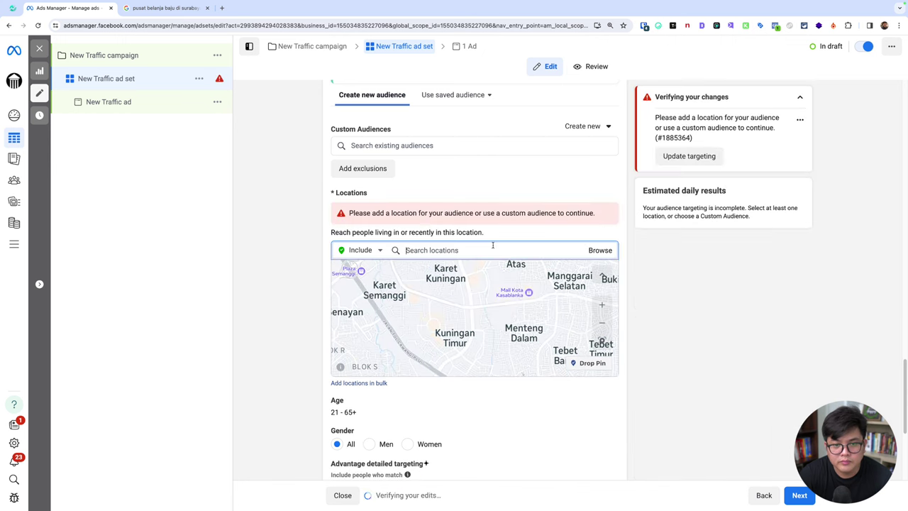
# Try to include the ITC Mega Grosir Surabaya place by searching the locations for "itc mega grosir".
pyautogui.write('itc mega ')
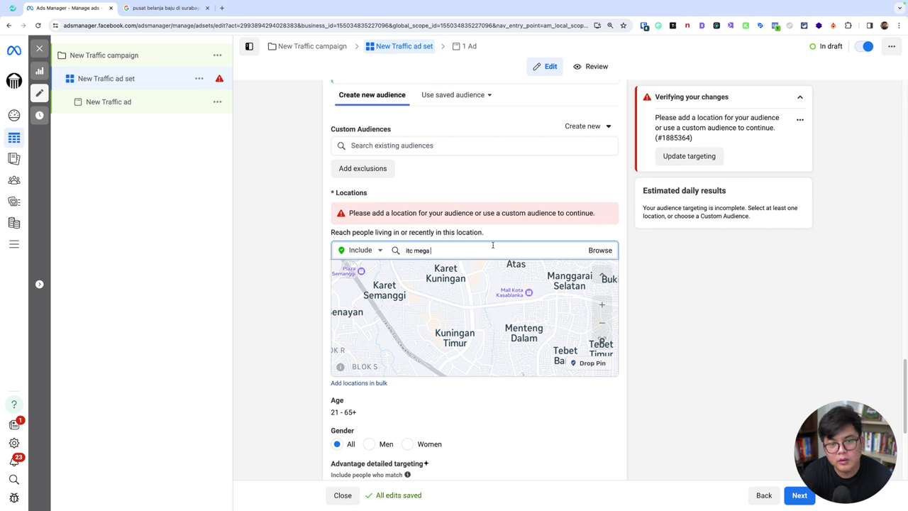
pyautogui.write('grosir')
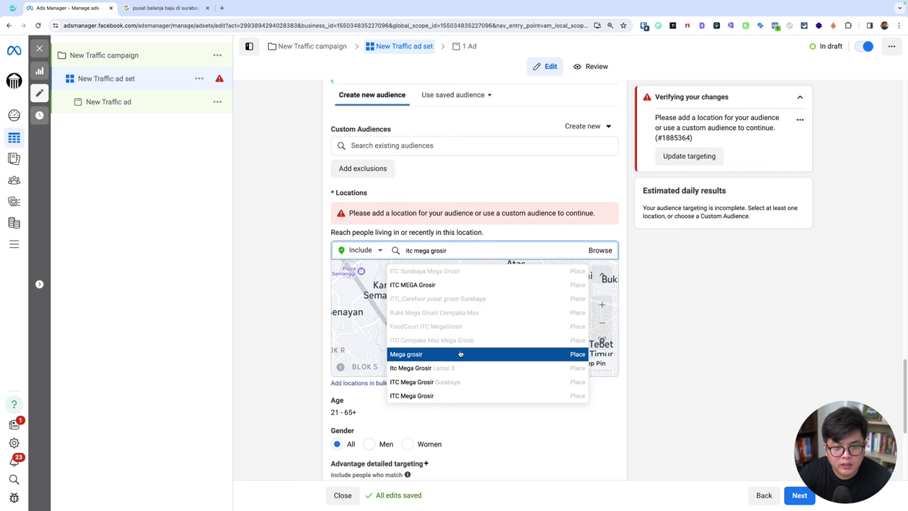
pyautogui.click(442, 383)
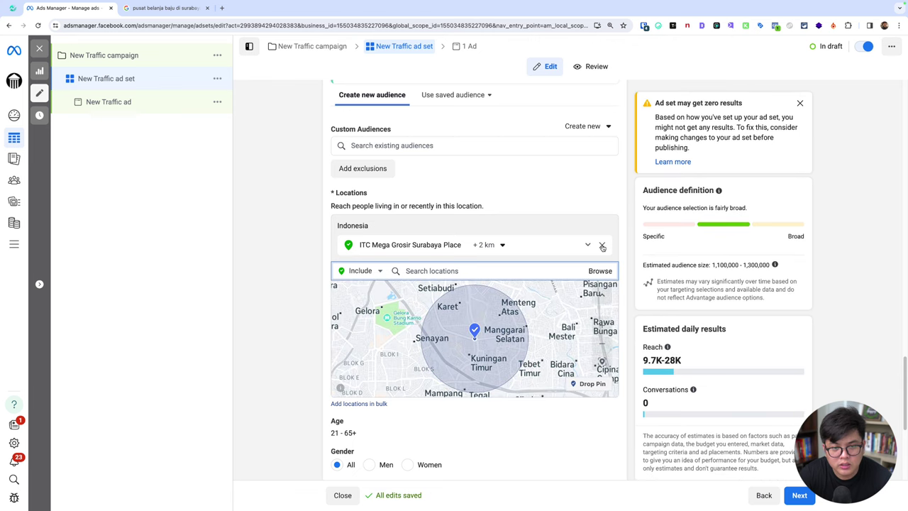
pyautogui.click(602, 246)
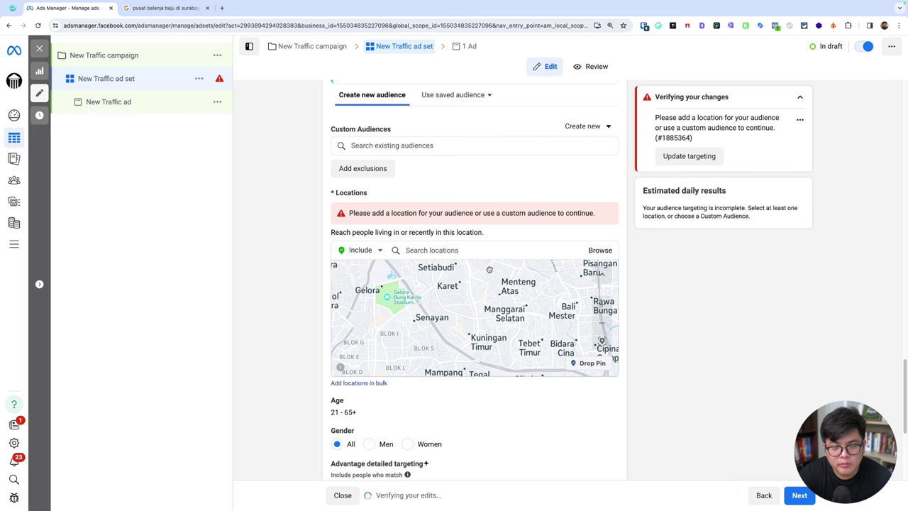
# Switch to the Google search and change the query to "pusat belanja baju di jakarta", checking Pasar Tanah Abang among the results.
pyautogui.click(165, 8)
pyautogui.doubleClick(202, 57)
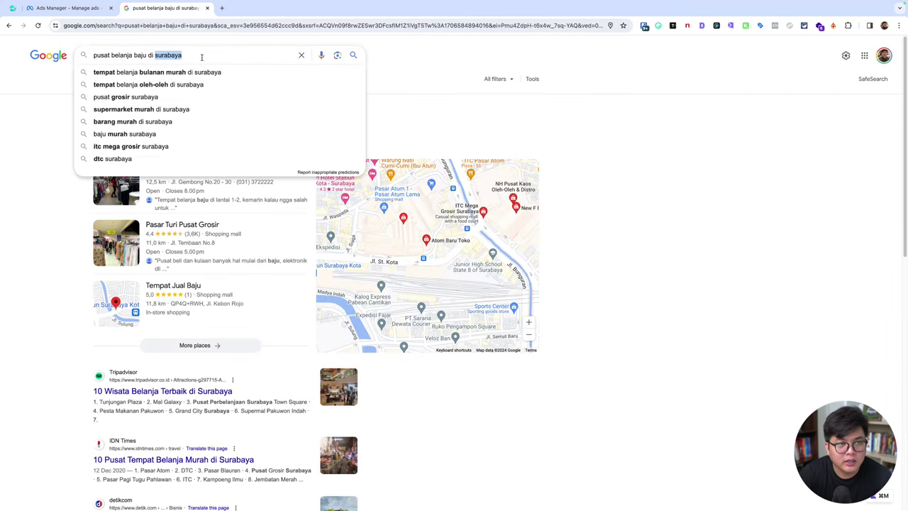
pyautogui.write('jakarta')
pyautogui.press('Return')
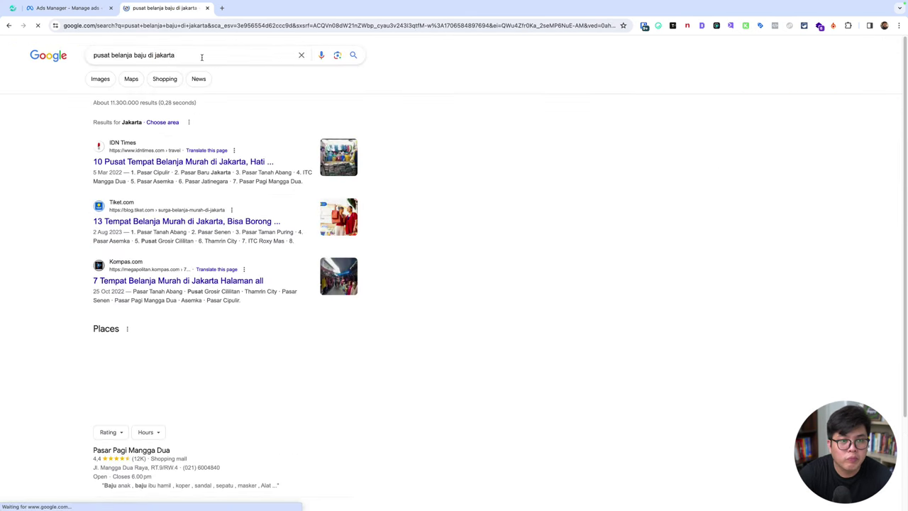
pyautogui.moveTo(137, 172); pyautogui.dragTo(288, 171)
pyautogui.click(226, 170)
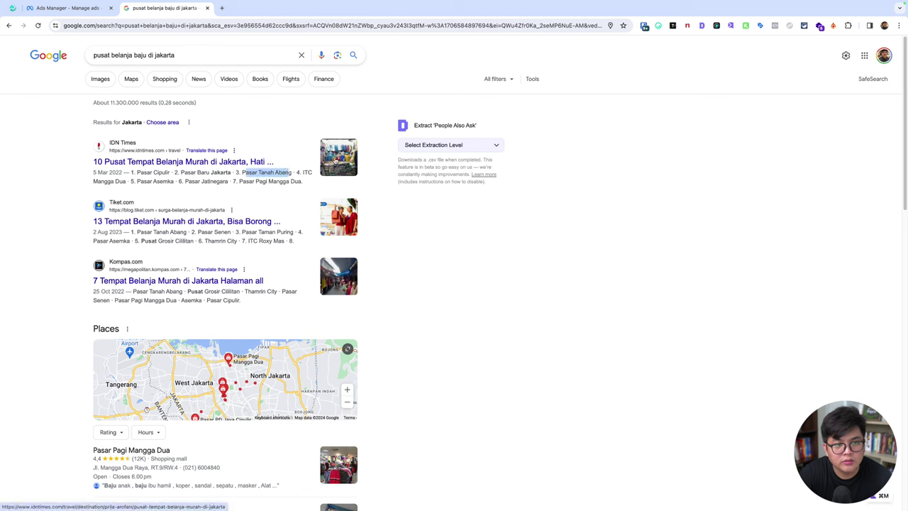
# Expand the map of places in the Google results and examine the clothing centres around ITC Mangga Dua.
pyautogui.moveTo(229, 362)
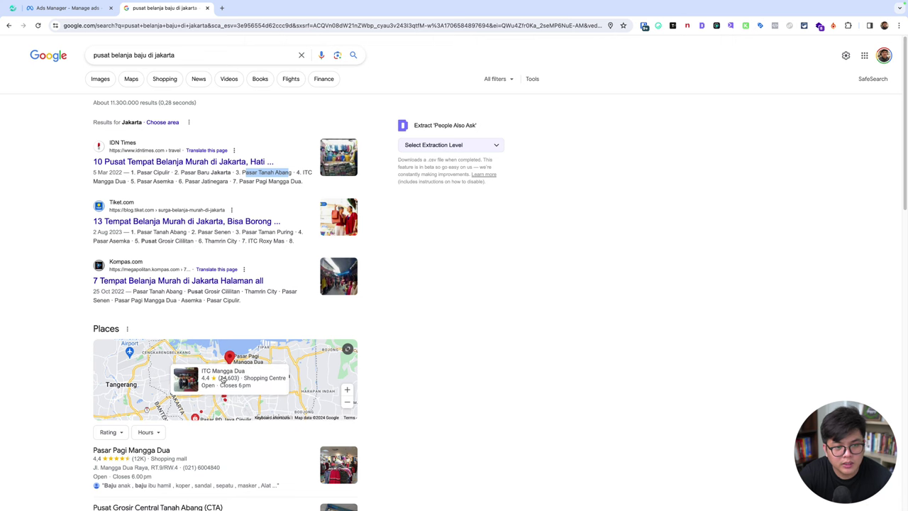
pyautogui.click(224, 377)
pyautogui.moveTo(227, 220)
pyautogui.scroll(2, 227, 220)
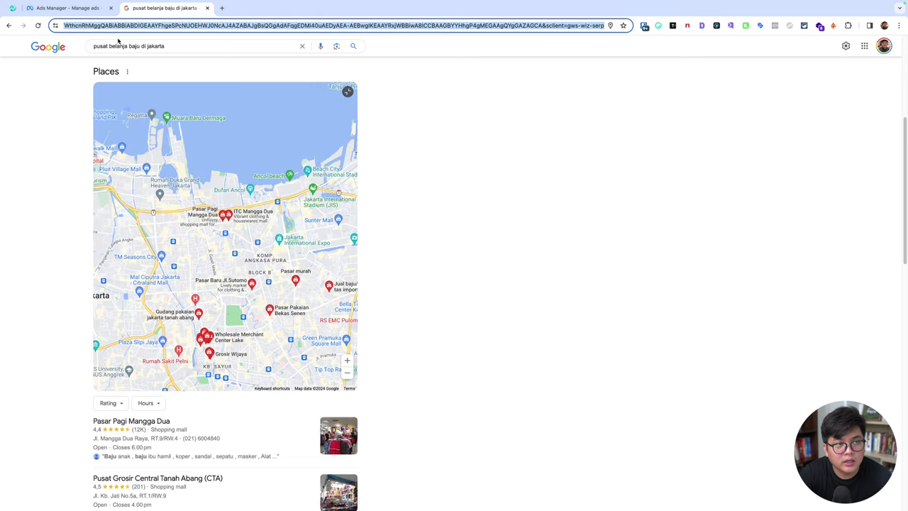
# Return to Ads Manager and locate the North Jakarta coast on the ad set's locations map.
pyautogui.click(99, 10)
pyautogui.moveTo(461, 304); pyautogui.dragTo(468, 355)
pyautogui.scroll(-3, 468, 355)
pyautogui.scroll(4, 465, 347)
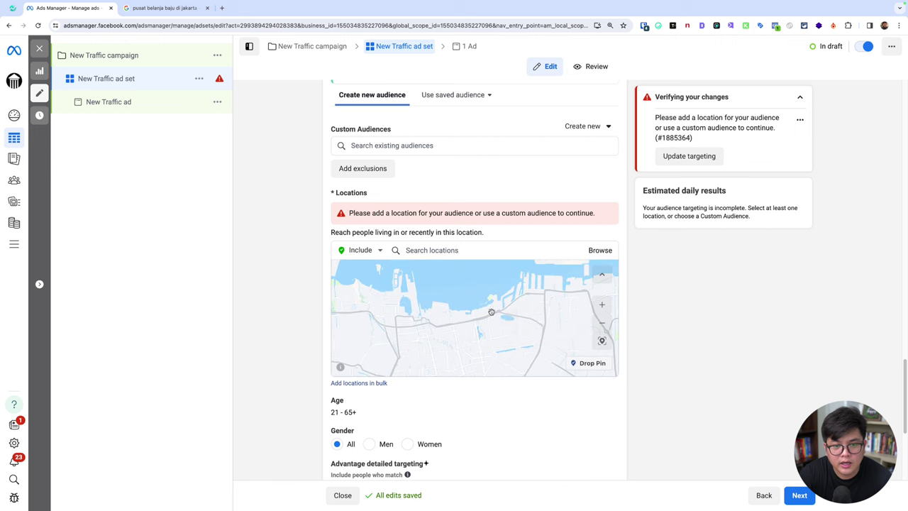
pyautogui.moveTo(449, 319); pyautogui.dragTo(531, 331)
pyautogui.moveTo(526, 312); pyautogui.dragTo(493, 297)
# Examine on the Google results map where the Mangga Dua shopping centres lie relative to the North Jakarta roads and coast.
pyautogui.click(163, 8)
pyautogui.scroll(4, 234, 234)
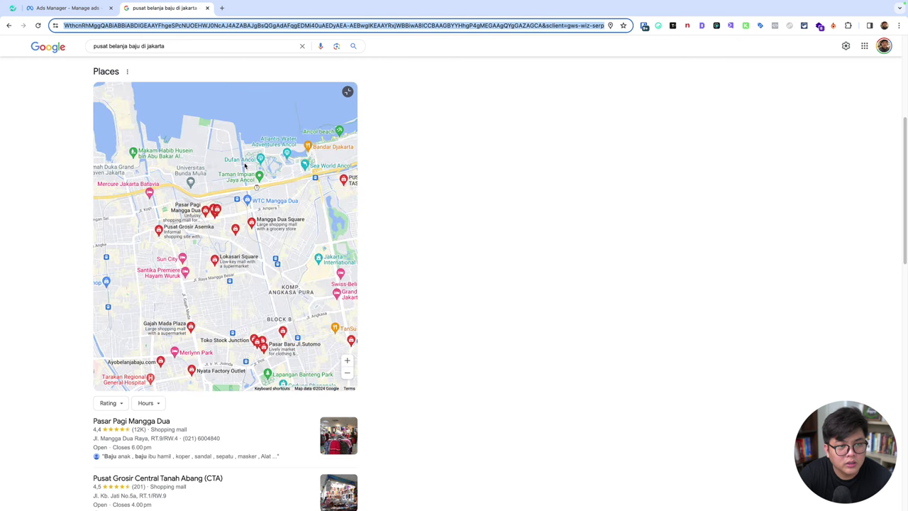
pyautogui.moveTo(260, 159)
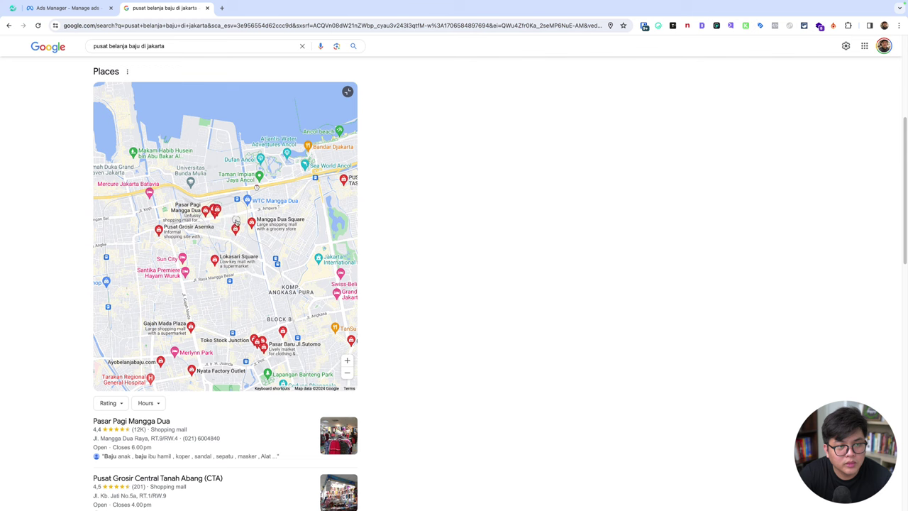
pyautogui.moveTo(199, 247); pyautogui.dragTo(235, 245)
pyautogui.scroll(3, 237, 217)
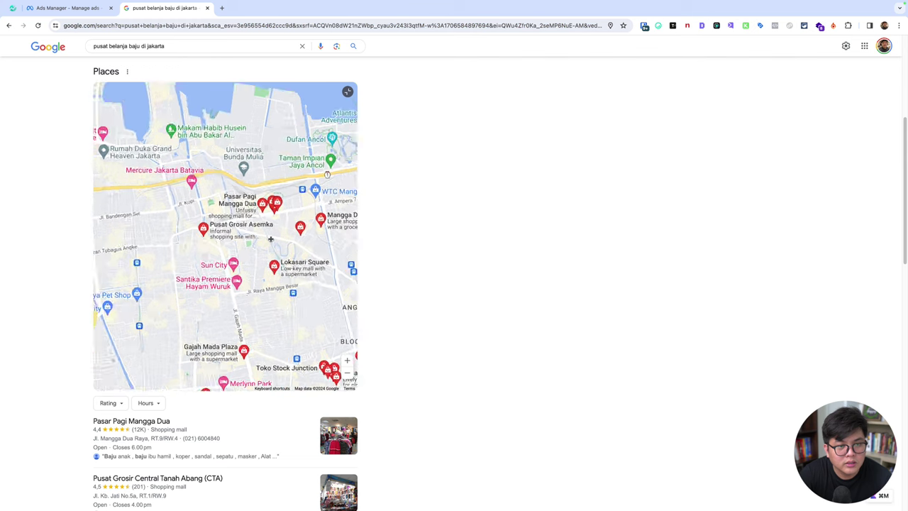
pyautogui.moveTo(244, 190)
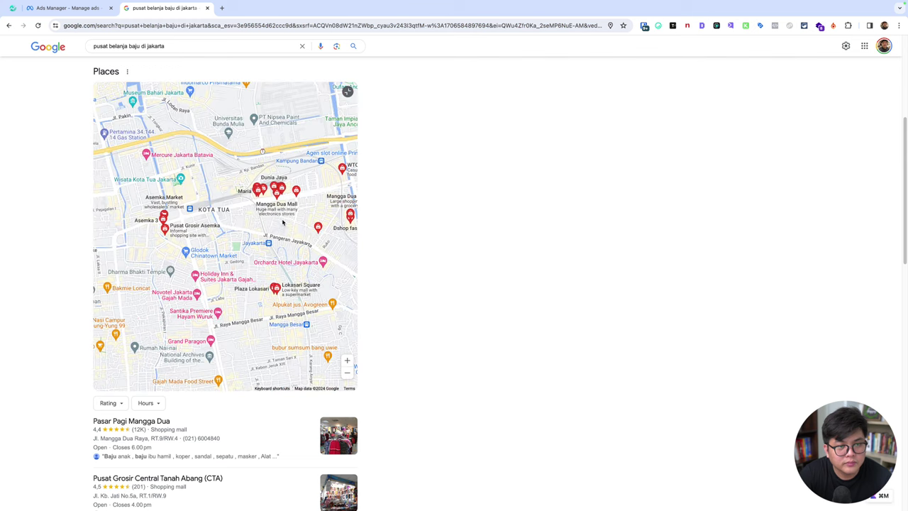
pyautogui.moveTo(282, 222); pyautogui.dragTo(235, 267)
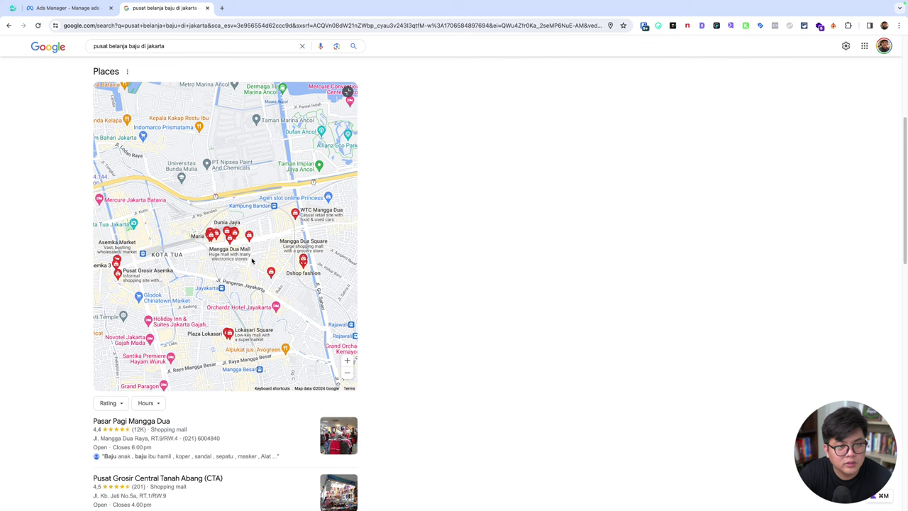
pyautogui.scroll(-3, 251, 261)
pyautogui.scroll(-2, 248, 256)
pyautogui.moveTo(246, 253)
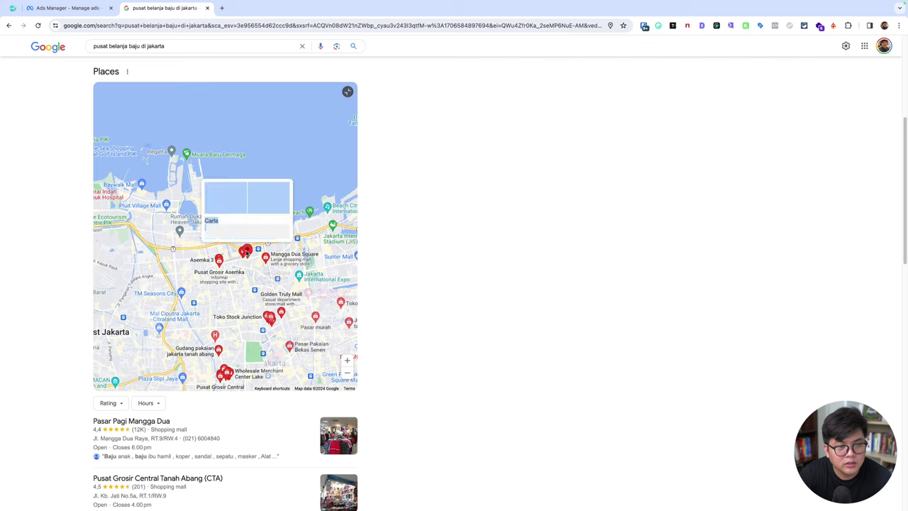
pyautogui.moveTo(274, 286); pyautogui.dragTo(249, 277)
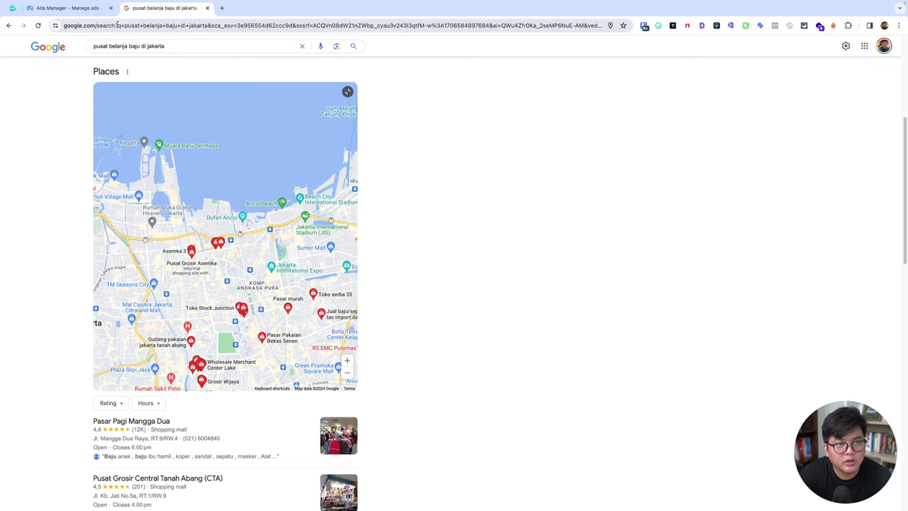
# Return to Ads Manager and drop a location pin between Pinangsia and Pademangan Barat, at about (-6.13, 106.82).
pyautogui.click(76, 9)
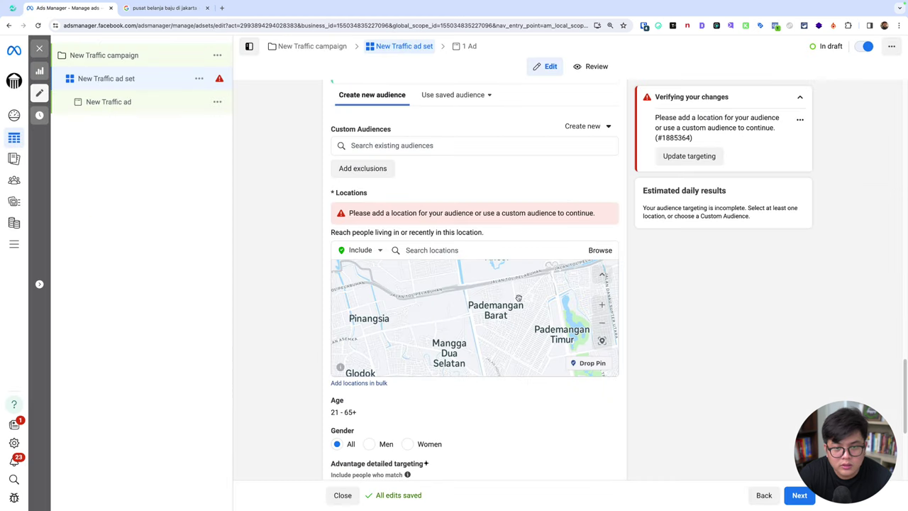
pyautogui.moveTo(511, 303); pyautogui.dragTo(497, 319)
pyautogui.moveTo(392, 332); pyautogui.dragTo(445, 318)
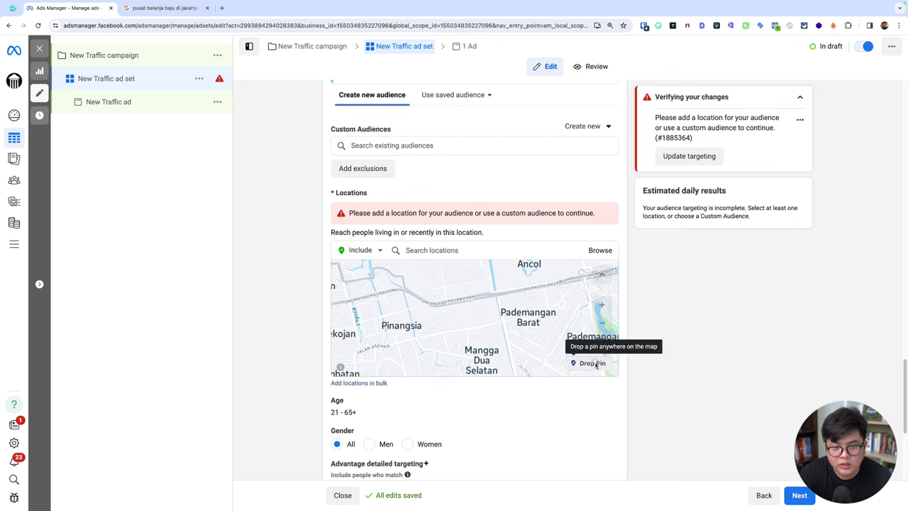
pyautogui.click(589, 362)
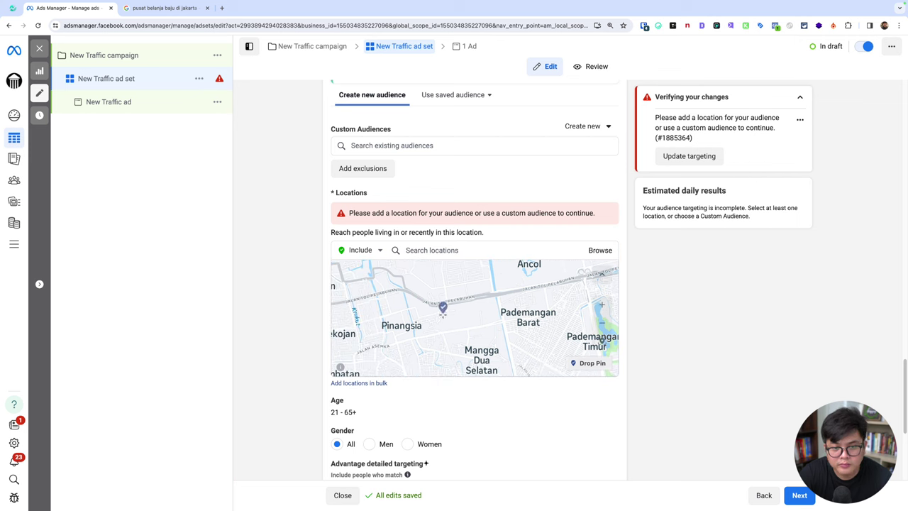
pyautogui.click(443, 303)
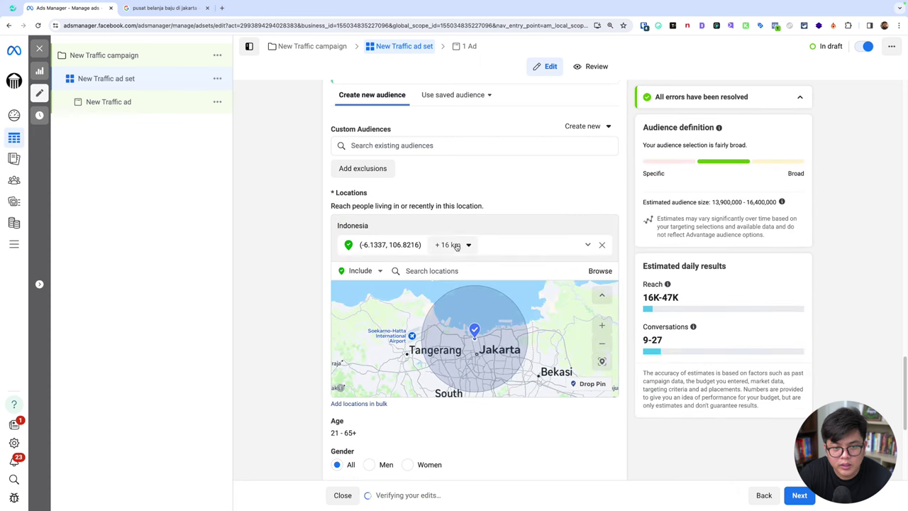
# Set the dropped pin's radius to 1 km and check its coverage on the map.
pyautogui.click(454, 245)
pyautogui.moveTo(448, 277); pyautogui.dragTo(419, 280)
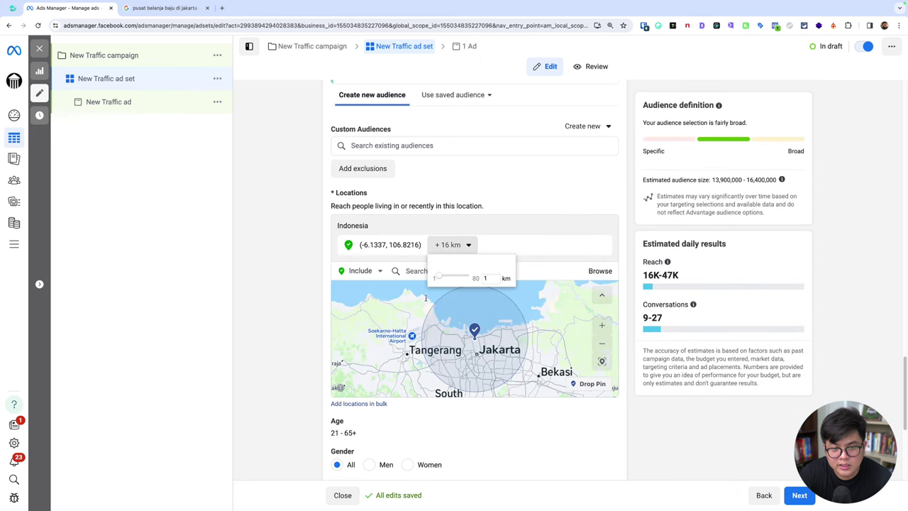
pyautogui.click(426, 297)
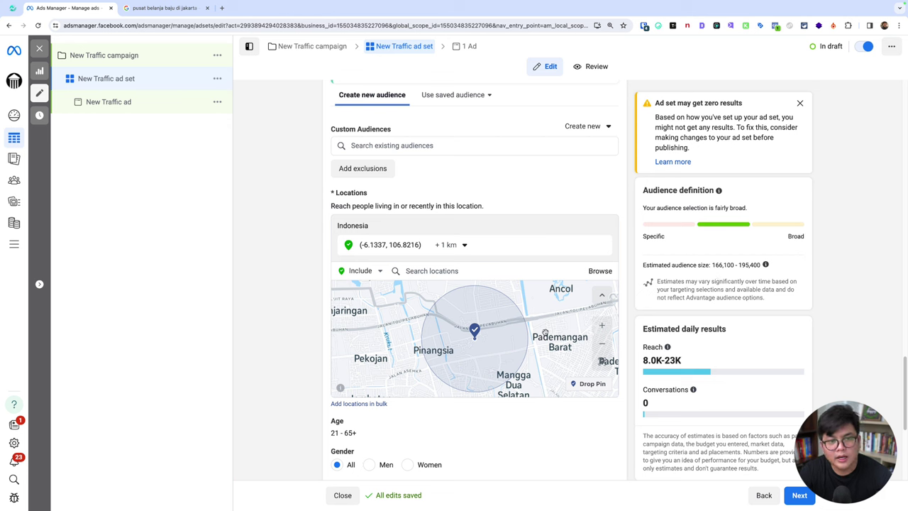
pyautogui.scroll(-5, 530, 345)
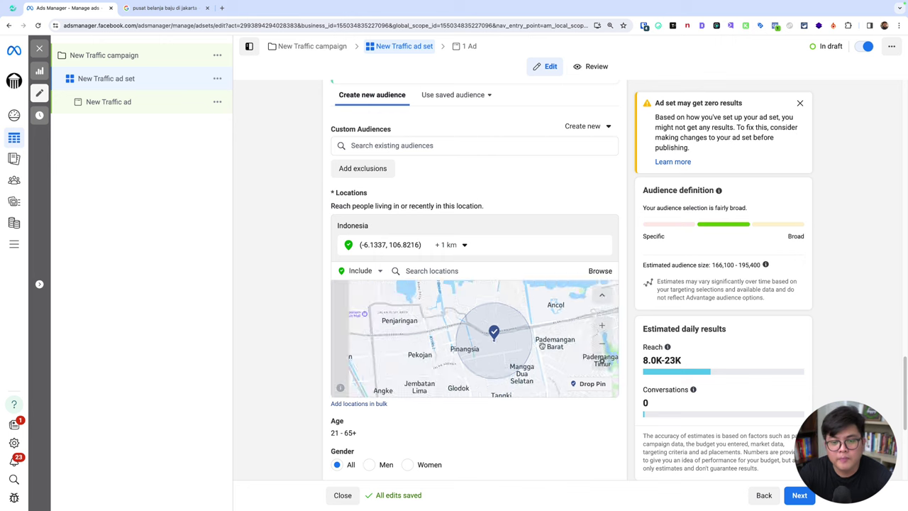
pyautogui.scroll(3, 530, 344)
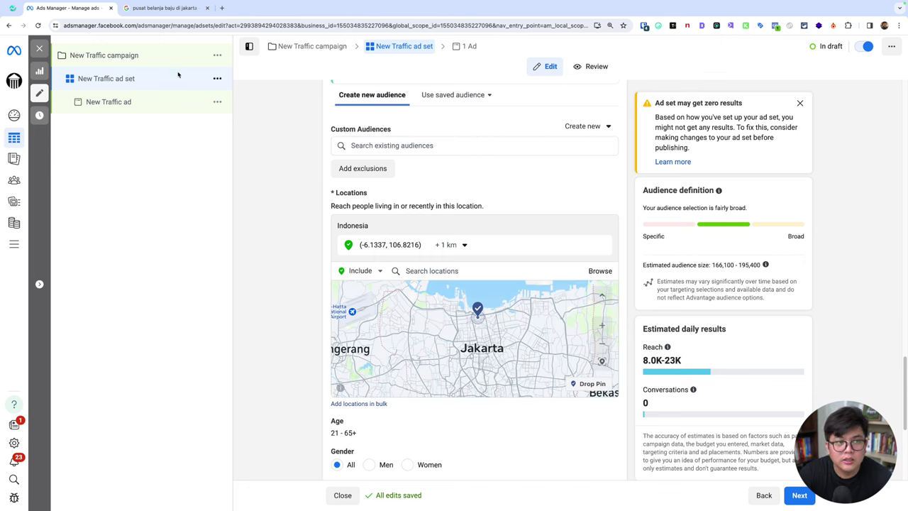
# Examine the clothing centres around Tanah Abang on the Google results map, including the details of Gudang pakaian jakarta tanah abang.
pyautogui.click(163, 7)
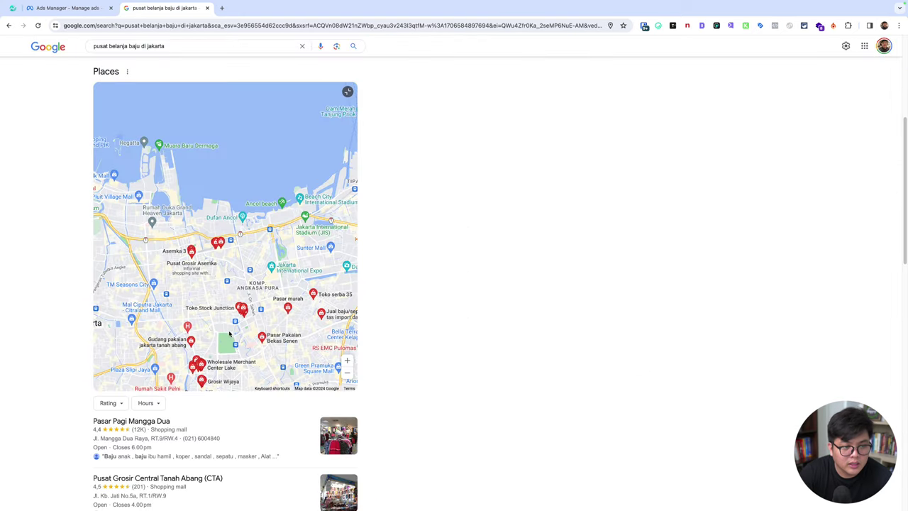
pyautogui.moveTo(229, 332); pyautogui.dragTo(212, 243)
pyautogui.scroll(3, 175, 252)
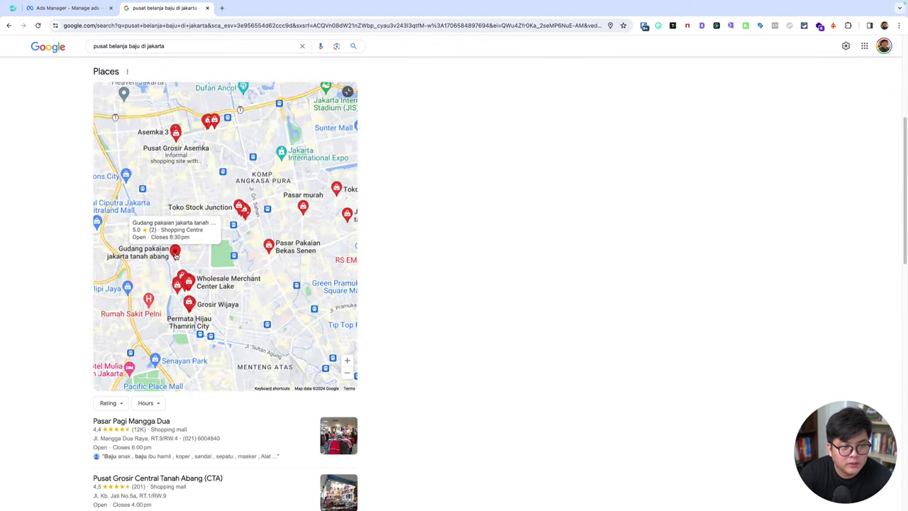
pyautogui.scroll(3, 206, 266)
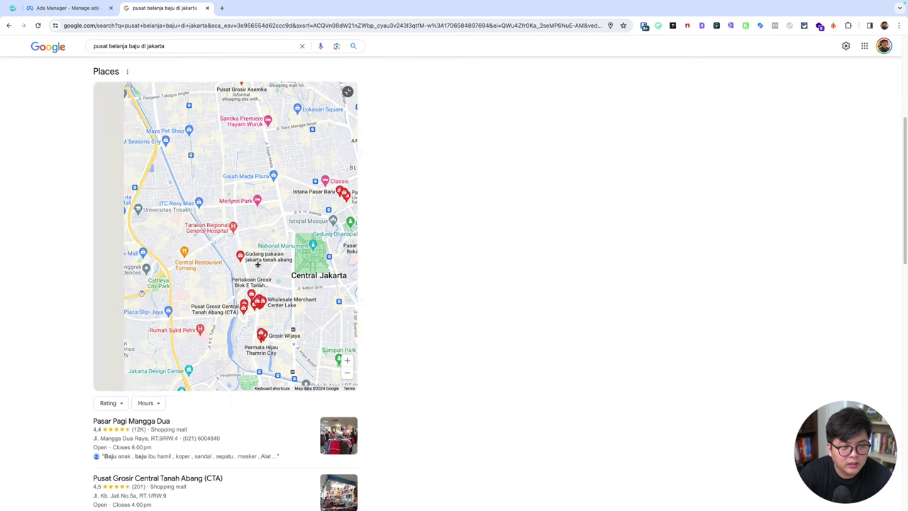
pyautogui.click(235, 254)
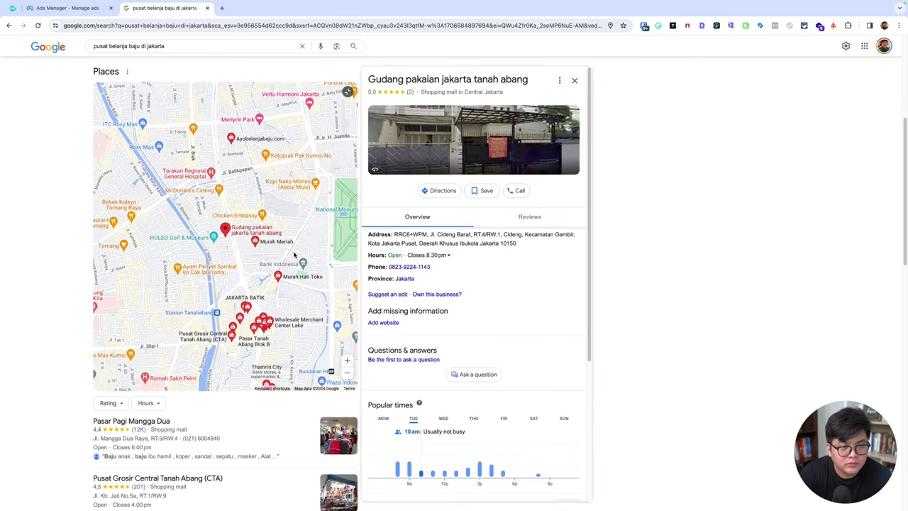
pyautogui.click(575, 83)
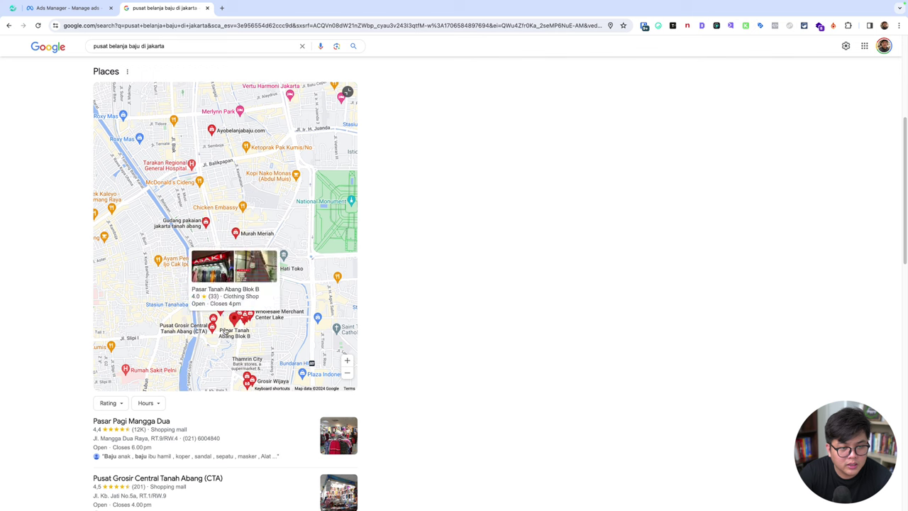
pyautogui.scroll(2, 217, 337)
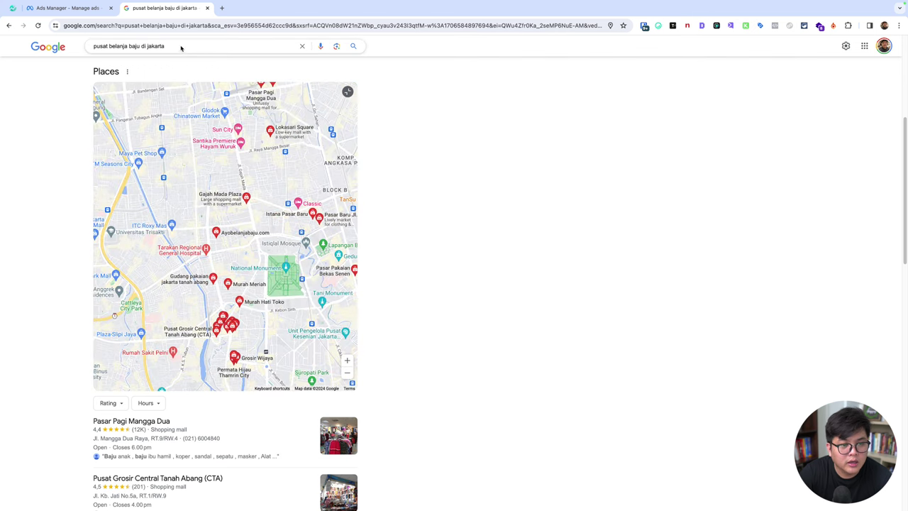
pyautogui.scroll(4, 227, 340)
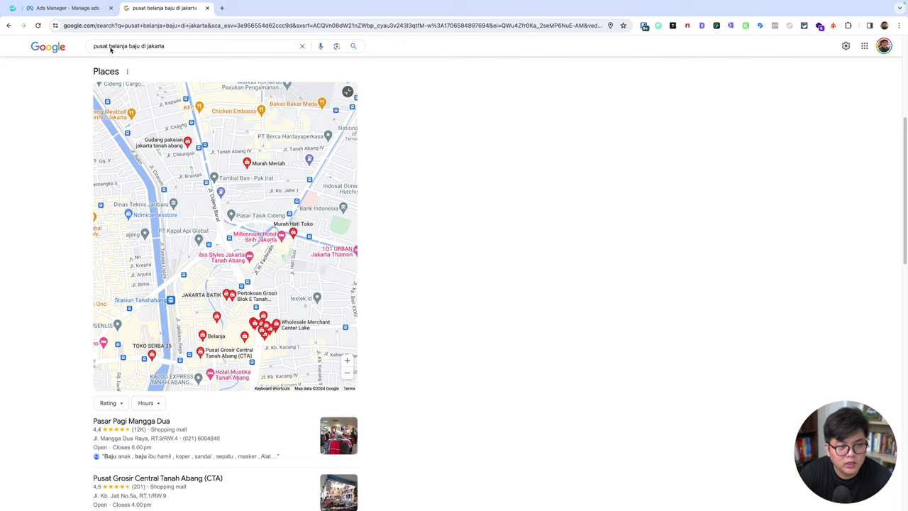
# Return to Ads Manager and examine the location map around Grogol Selatan and Universitas Pertamina to find the Tanah Abang clothing area.
pyautogui.click(68, 7)
pyautogui.scroll(5, 428, 334)
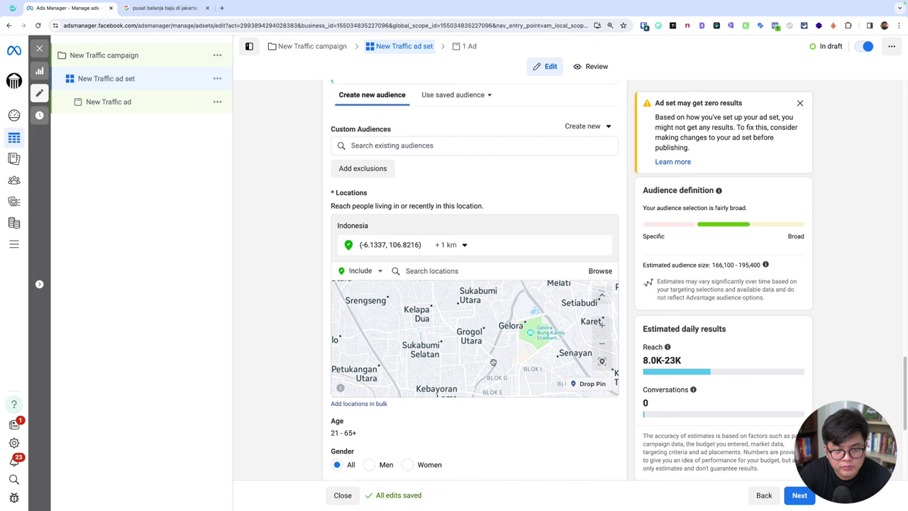
pyautogui.scroll(5, 494, 360)
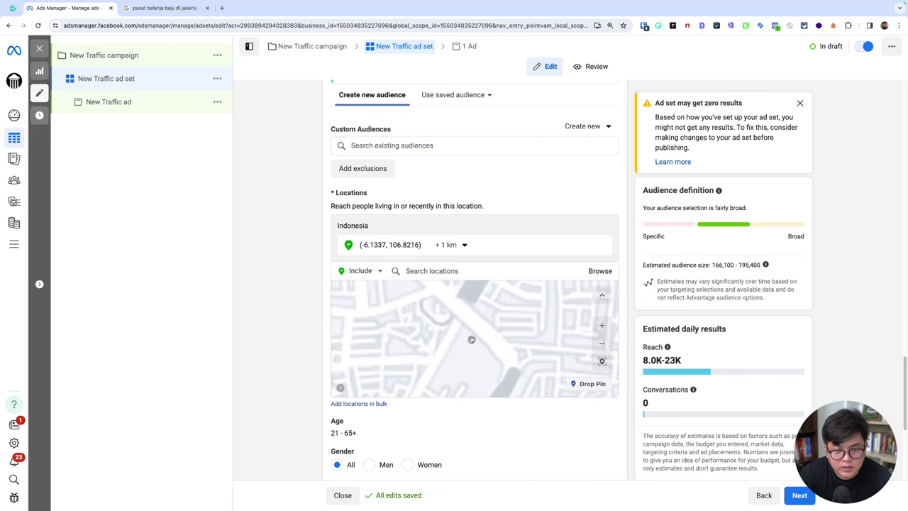
pyautogui.scroll(-2, 499, 338)
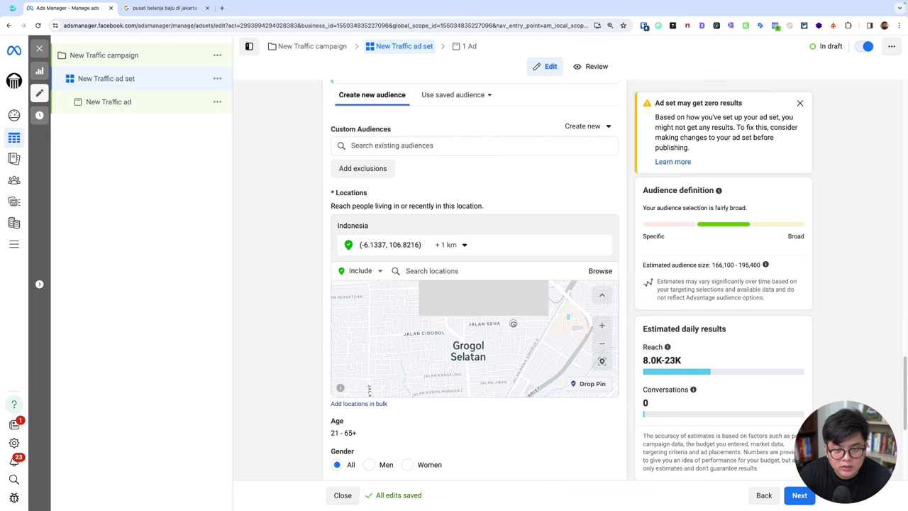
pyautogui.moveTo(511, 348); pyautogui.dragTo(487, 314)
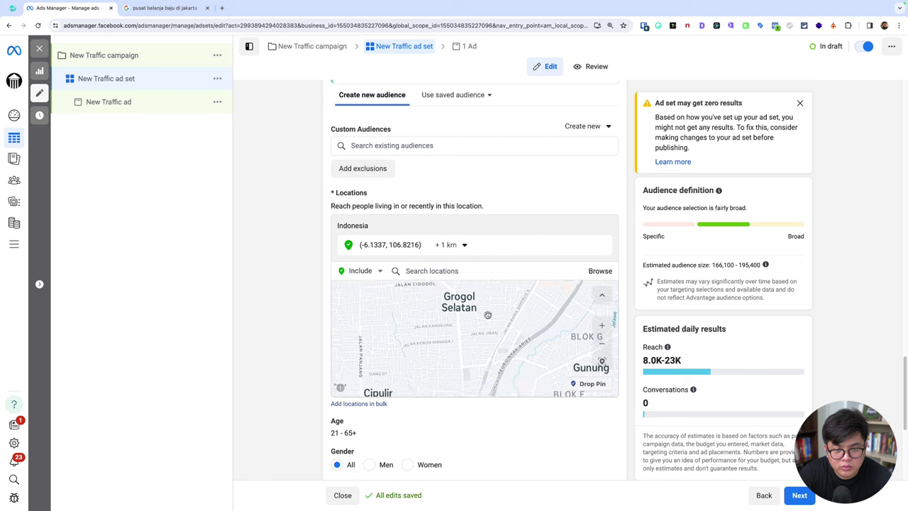
pyautogui.scroll(2, 476, 341)
pyautogui.scroll(-2, 479, 355)
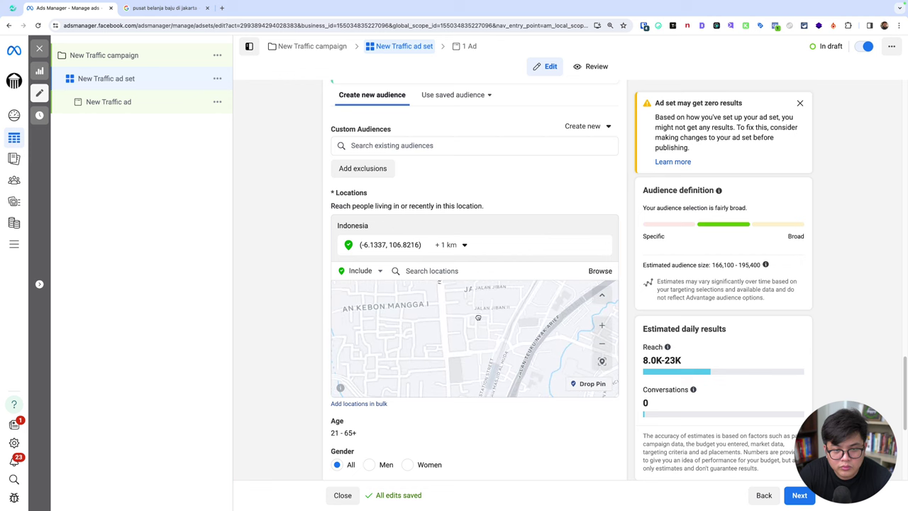
pyautogui.moveTo(476, 328); pyautogui.dragTo(466, 310)
pyautogui.scroll(2, 492, 351)
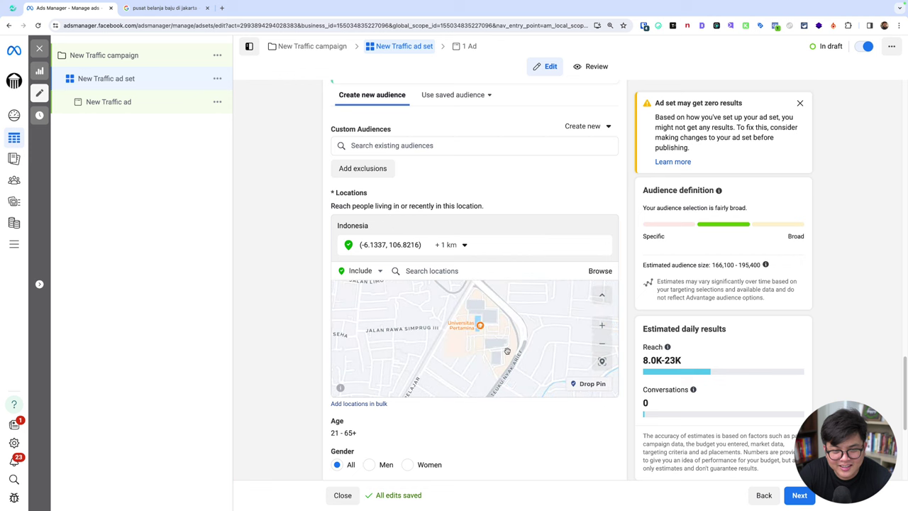
pyautogui.scroll(3, 489, 348)
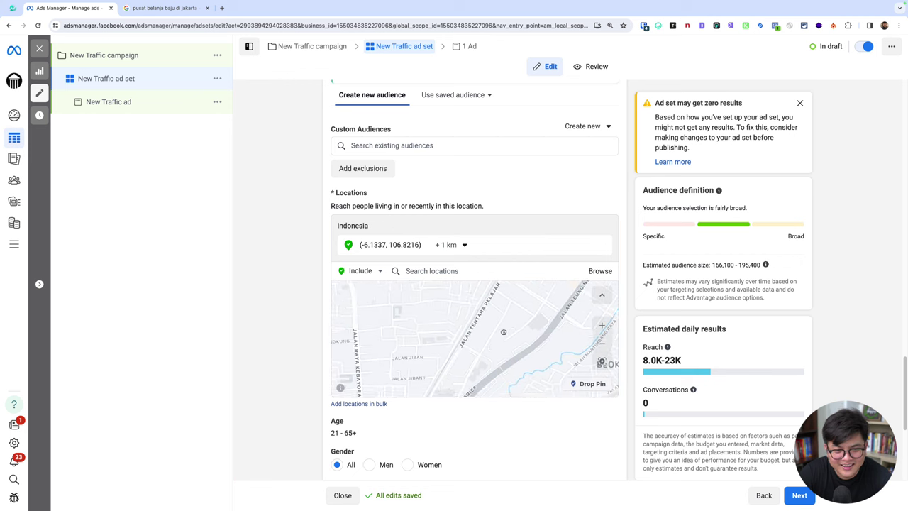
# Compare the Tanah Abang clothing centres on the Google map with the Ads Manager map around Grogol Selatan, Blok G and Blok H.
pyautogui.click(149, 8)
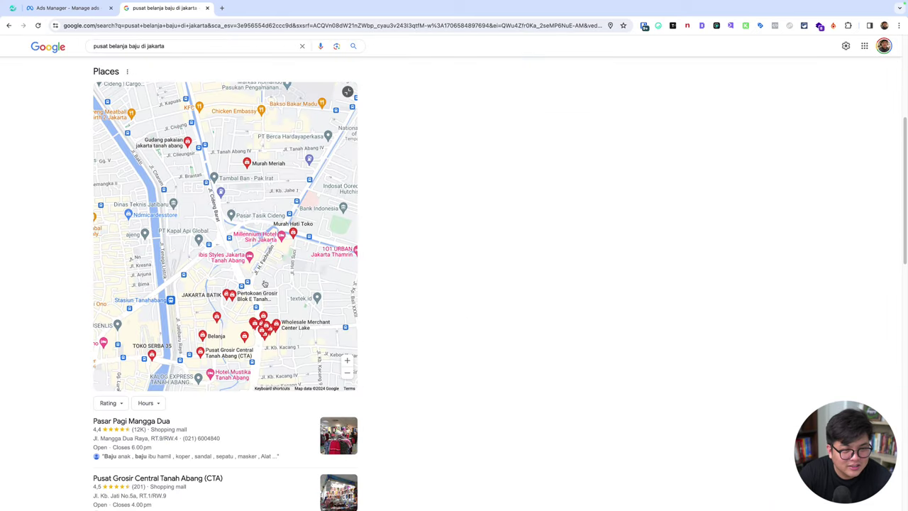
pyautogui.scroll(-2, 268, 259)
pyautogui.scroll(2, 312, 270)
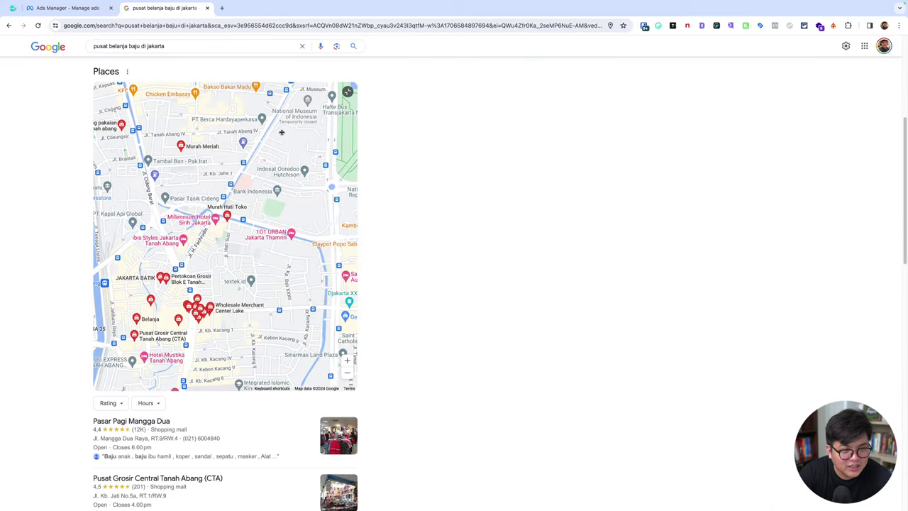
pyautogui.click(67, 8)
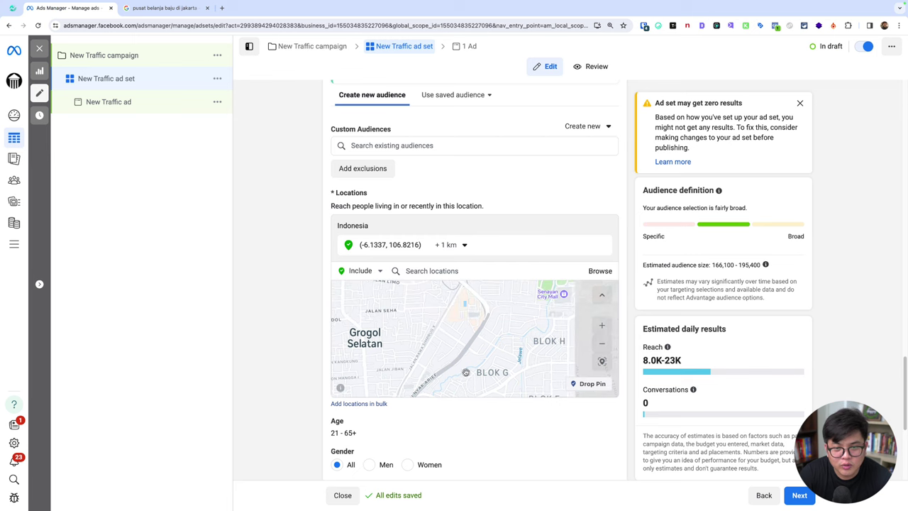
pyautogui.moveTo(520, 323); pyautogui.dragTo(467, 356)
pyautogui.scroll(-2, 468, 357)
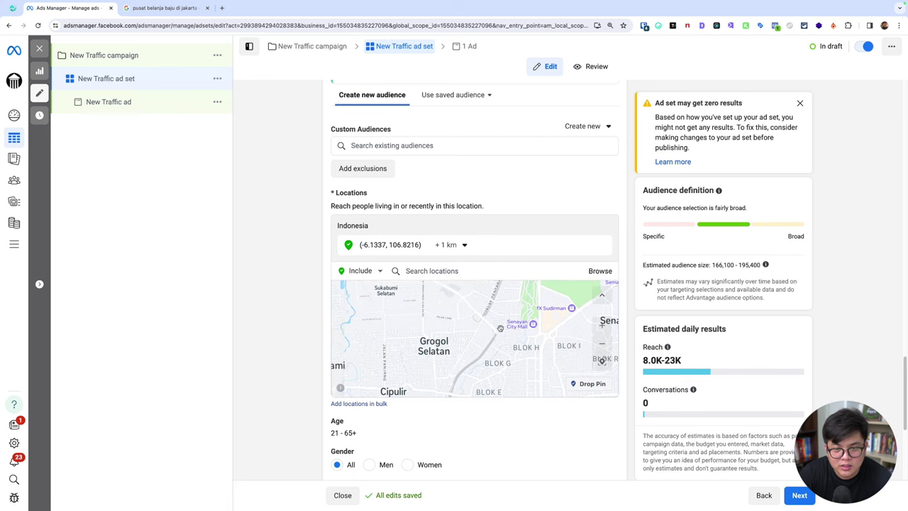
pyautogui.scroll(5, 510, 321)
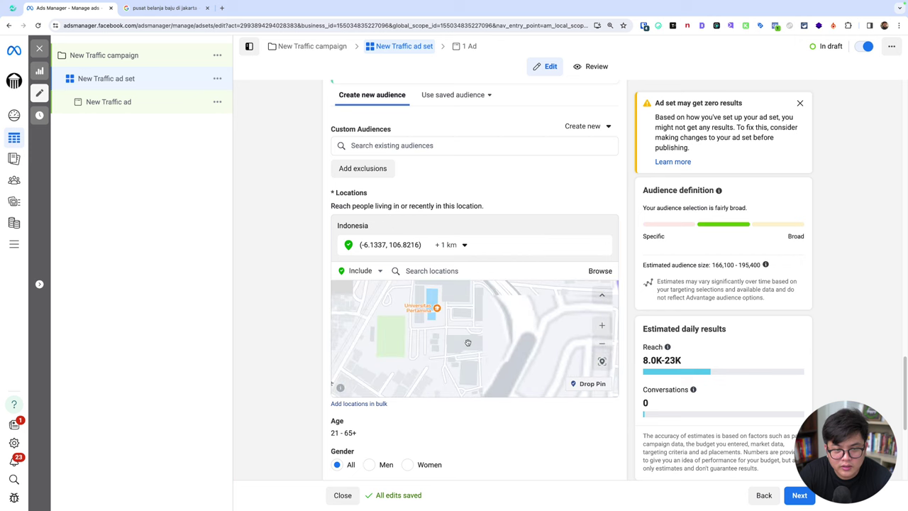
pyautogui.moveTo(510, 321); pyautogui.dragTo(478, 322)
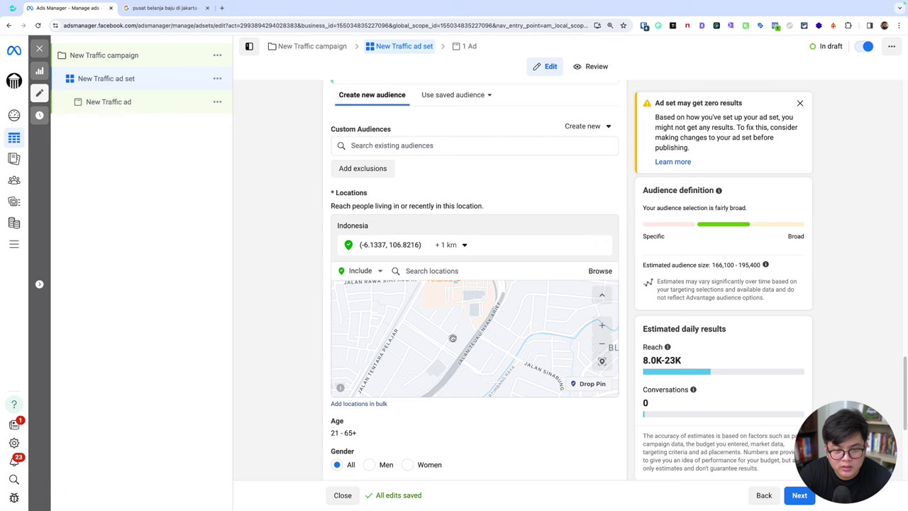
pyautogui.scroll(-2, 453, 339)
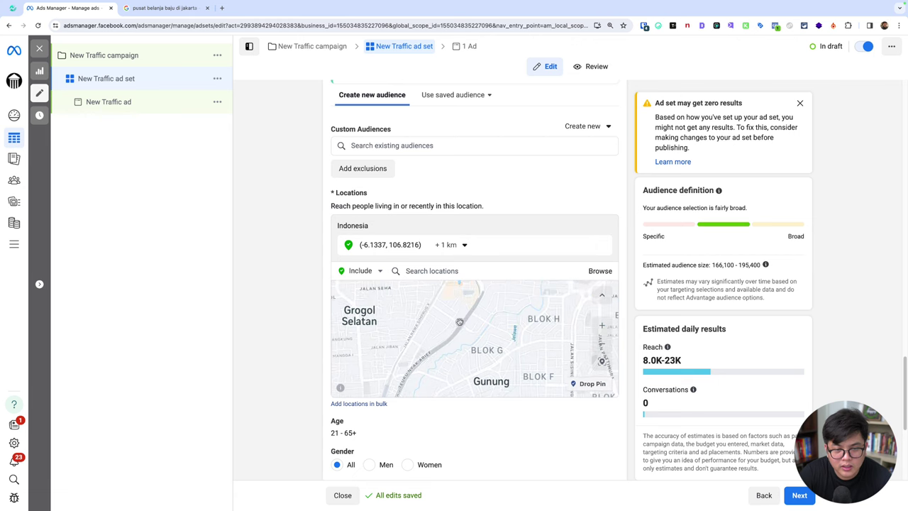
pyautogui.moveTo(459, 322); pyautogui.dragTo(470, 343)
# Recheck on the Google results map where the Tanah Abang clothing centres lie relative to the surrounding roads, river and National Monument.
pyautogui.click(149, 8)
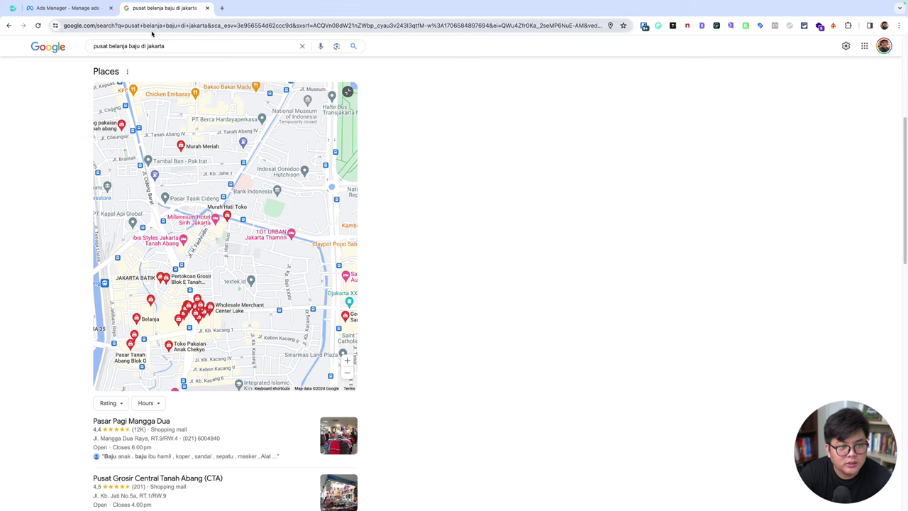
pyautogui.click(69, 9)
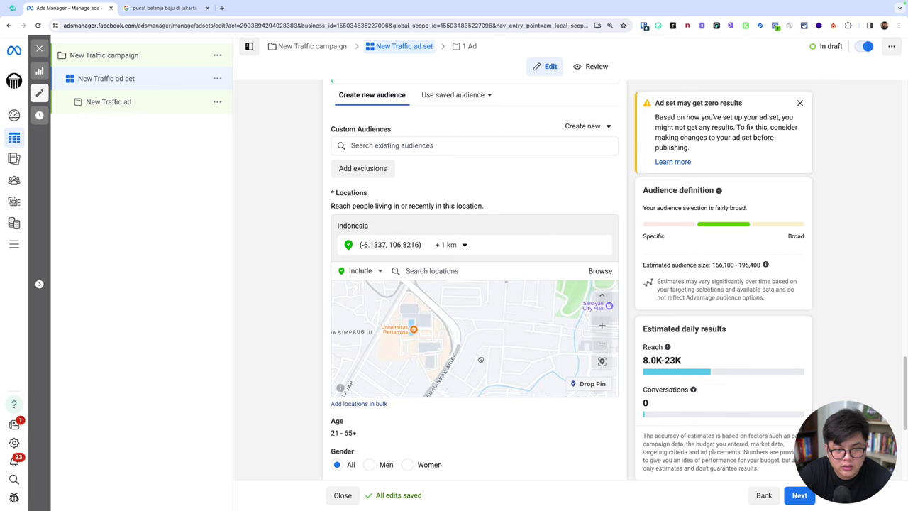
pyautogui.click(158, 12)
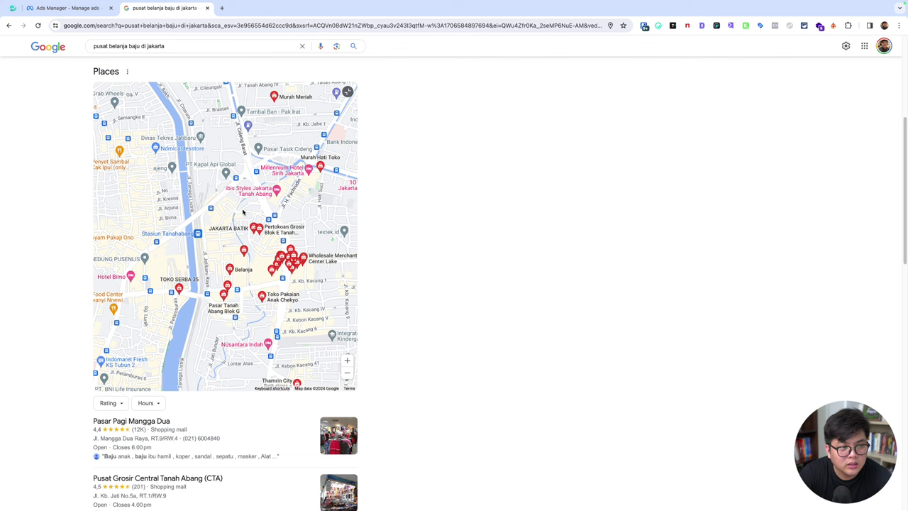
pyautogui.moveTo(243, 211); pyautogui.dragTo(207, 254)
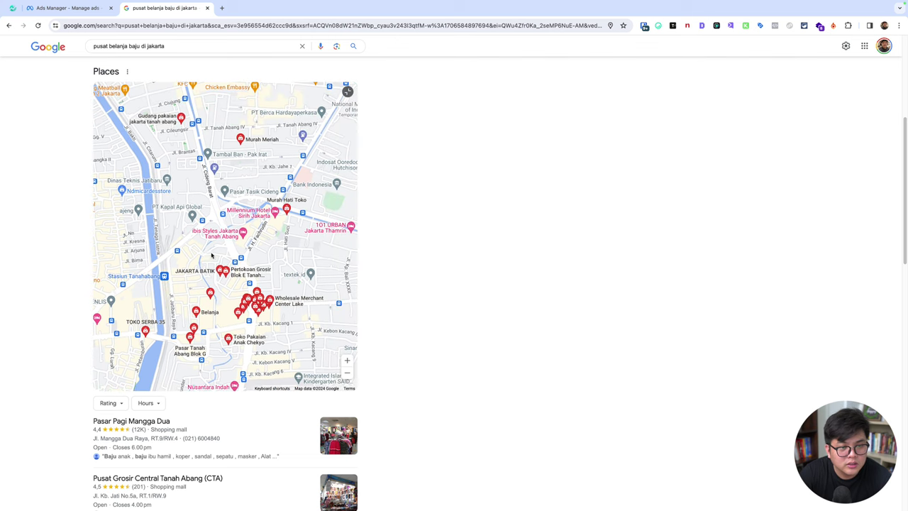
pyautogui.moveTo(238, 177); pyautogui.dragTo(216, 220)
pyautogui.scroll(-2, 199, 207)
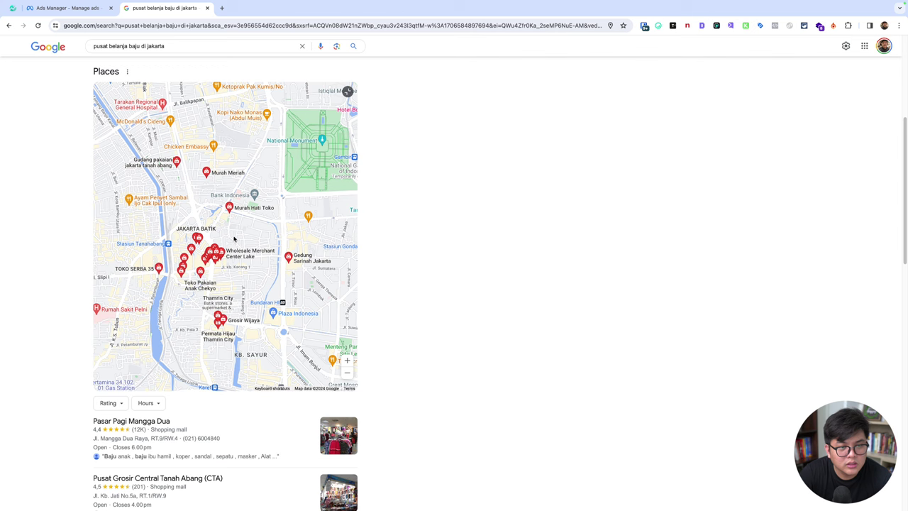
# Return to Ads Manager, drop a location pin just north of Blok G at about (-6.23, 106.79), and set its radius to 1 km.
pyautogui.click(46, 8)
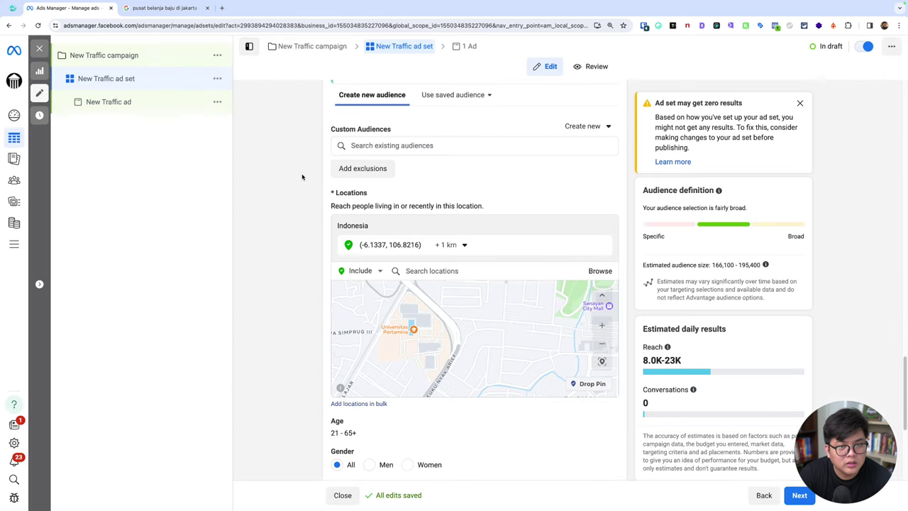
pyautogui.scroll(-2, 515, 331)
pyautogui.moveTo(515, 331); pyautogui.dragTo(444, 349)
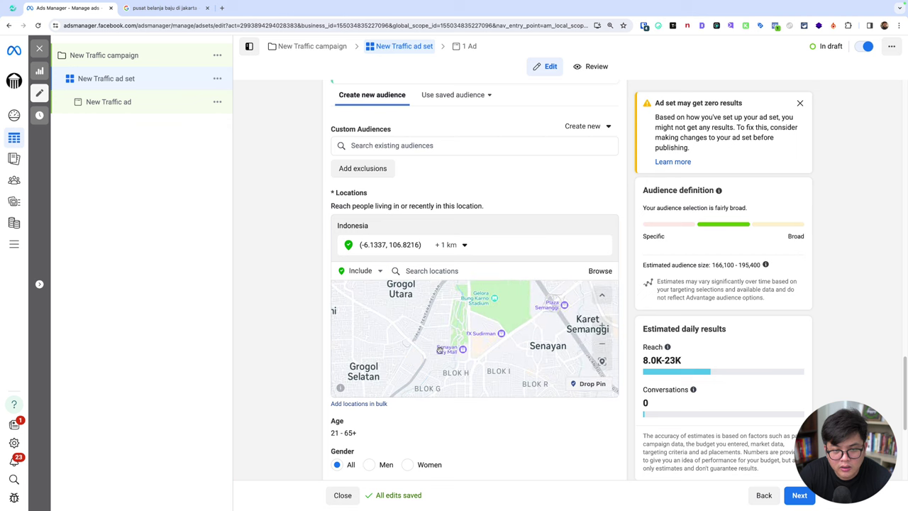
pyautogui.scroll(5, 438, 348)
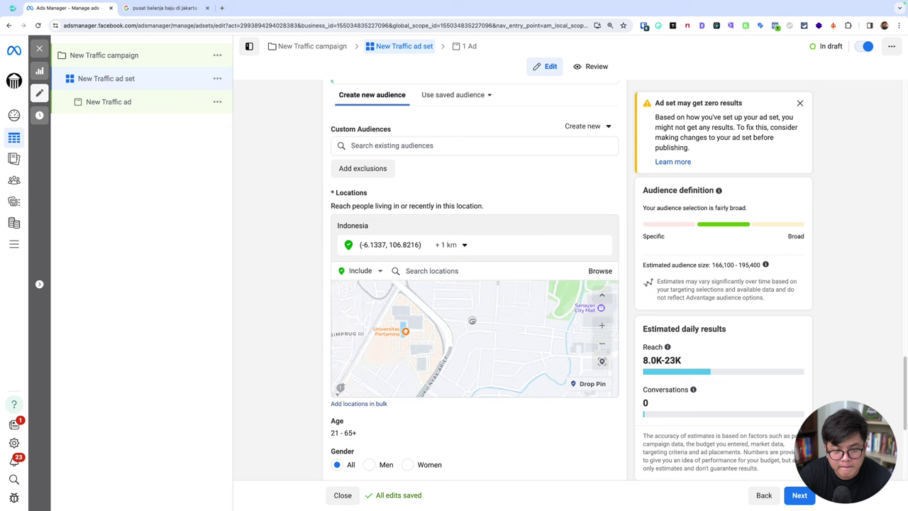
pyautogui.moveTo(471, 320); pyautogui.dragTo(451, 325)
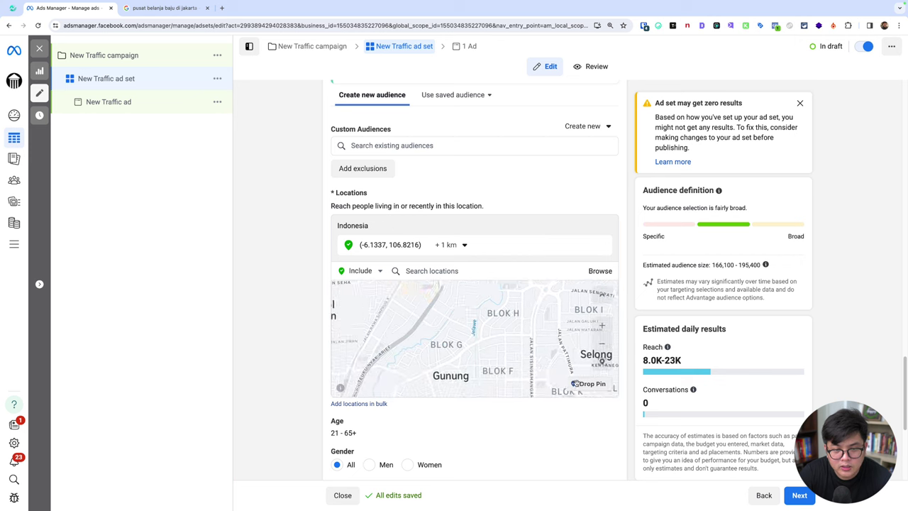
pyautogui.click(575, 383)
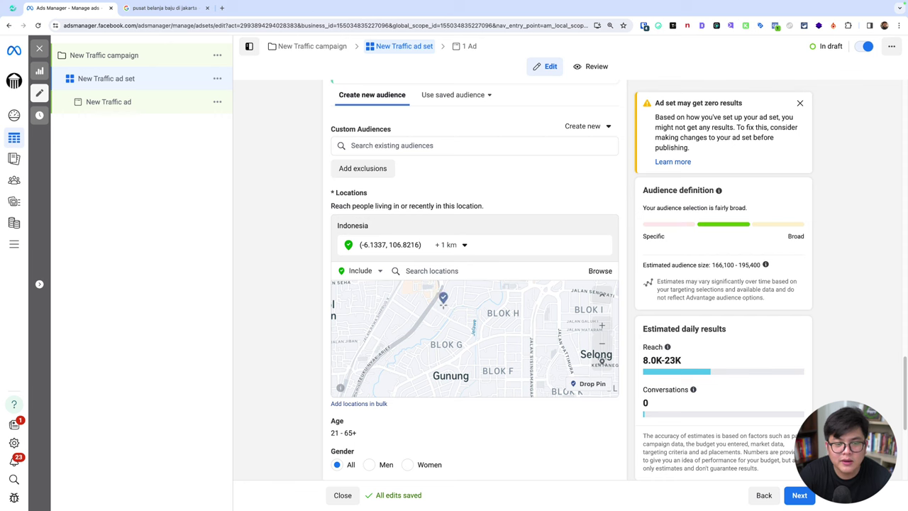
pyautogui.click(437, 303)
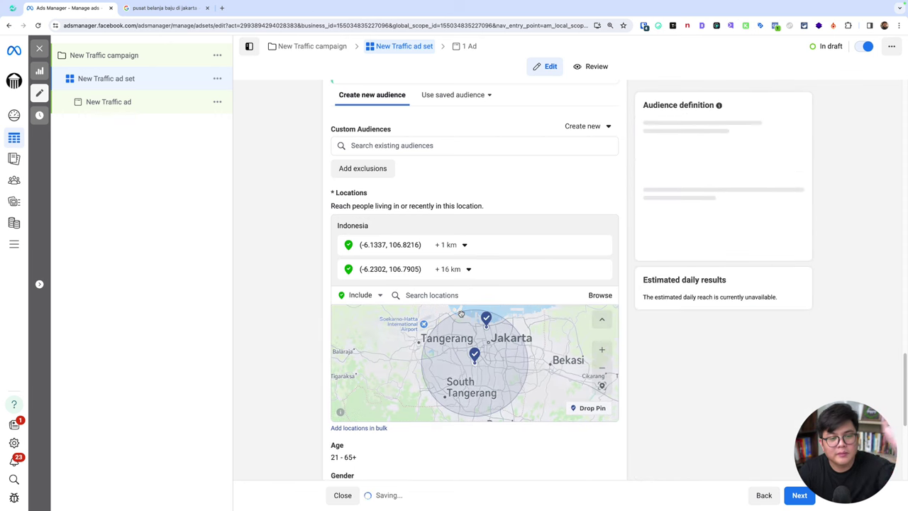
pyautogui.click(466, 269)
pyautogui.moveTo(444, 300); pyautogui.dragTo(434, 301)
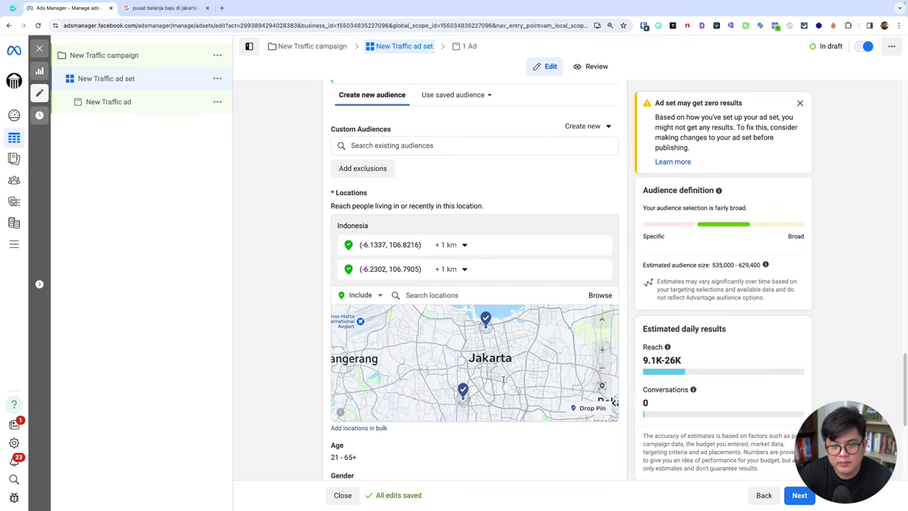
# Open the full Google places list for the Jakarta clothing centre search and examine the listed centres and their positions on the map.
pyautogui.click(151, 12)
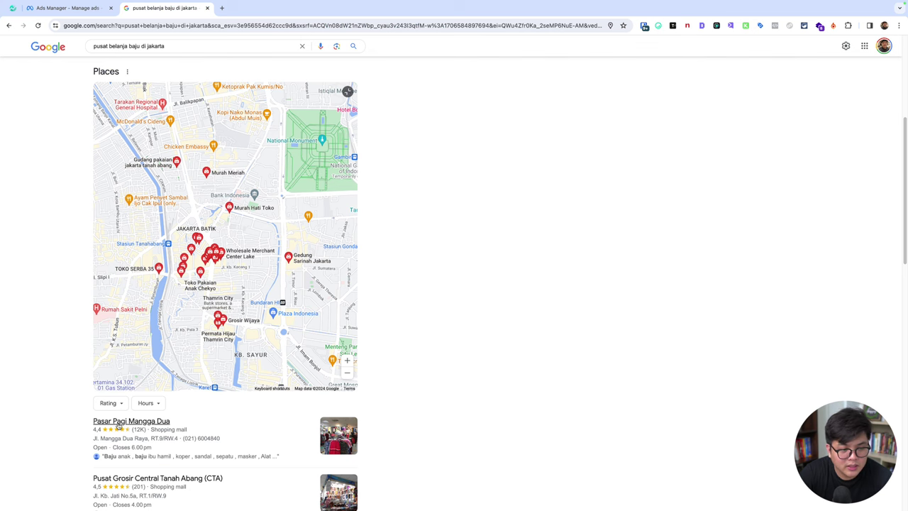
pyautogui.scroll(-2, 245, 463)
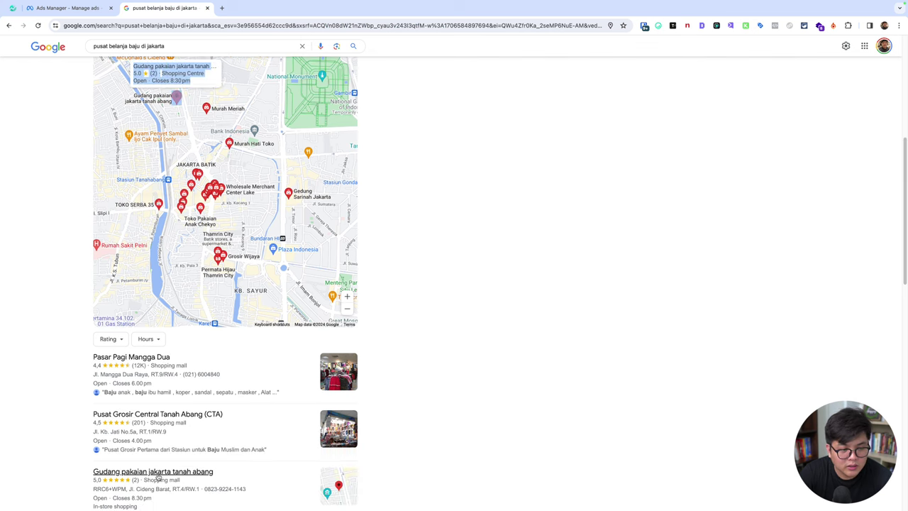
pyautogui.scroll(-3, 161, 478)
pyautogui.click(220, 412)
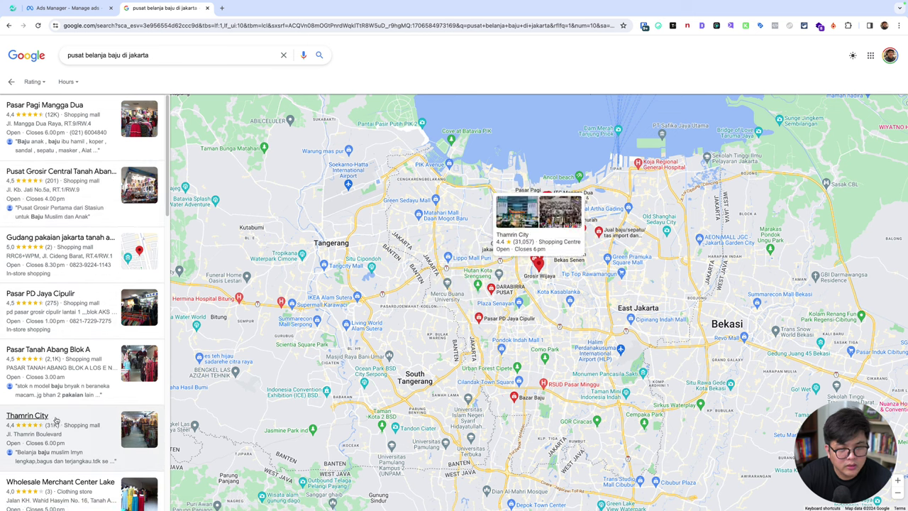
pyautogui.scroll(-3, 55, 420)
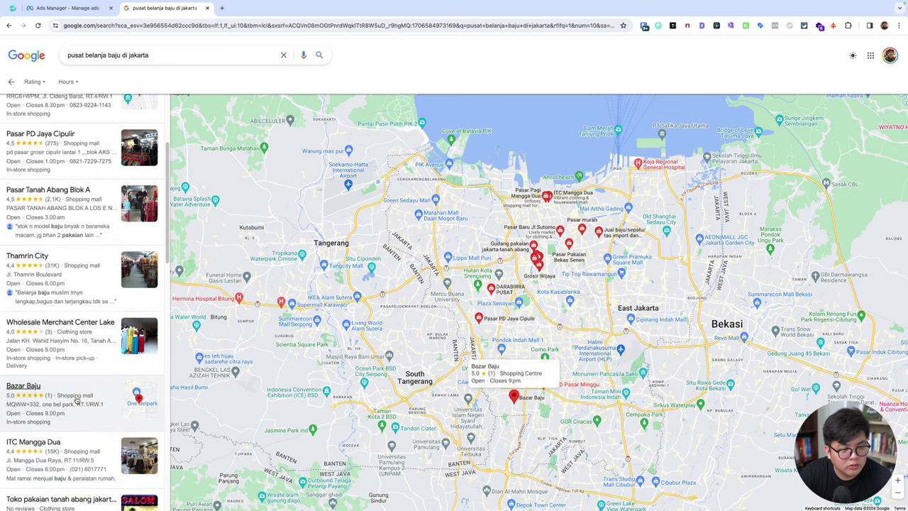
pyautogui.scroll(-2, 76, 402)
pyautogui.scroll(-1, 83, 401)
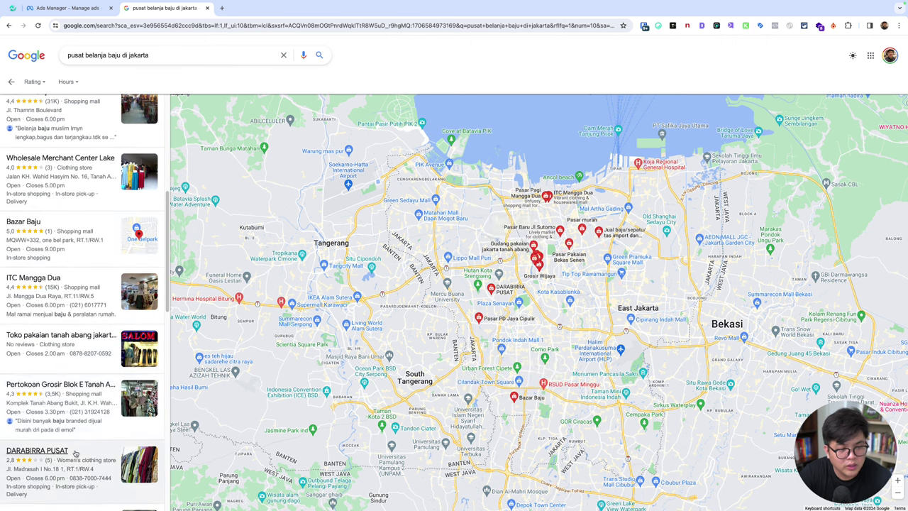
pyautogui.scroll(-3, 75, 450)
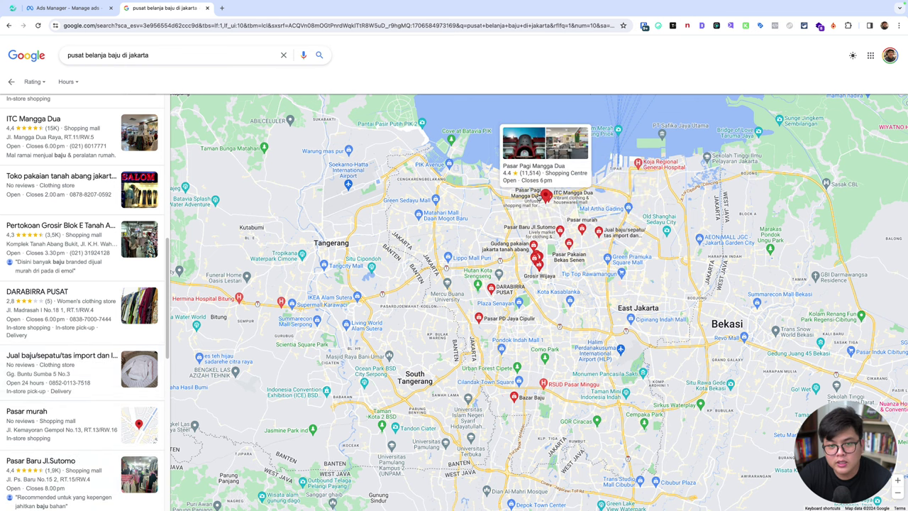
# Close the Google places results and find Surabaya on the ad set's locations map.
pyautogui.click(207, 8)
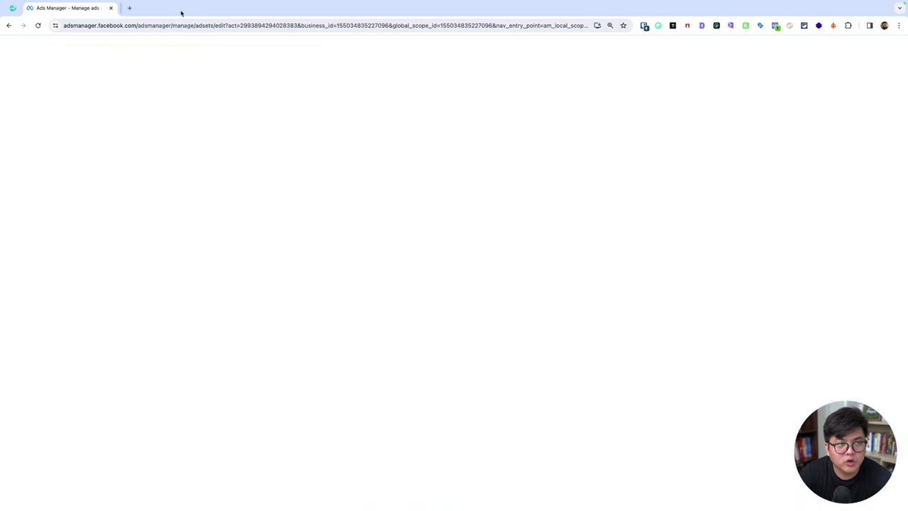
pyautogui.scroll(-5, 440, 329)
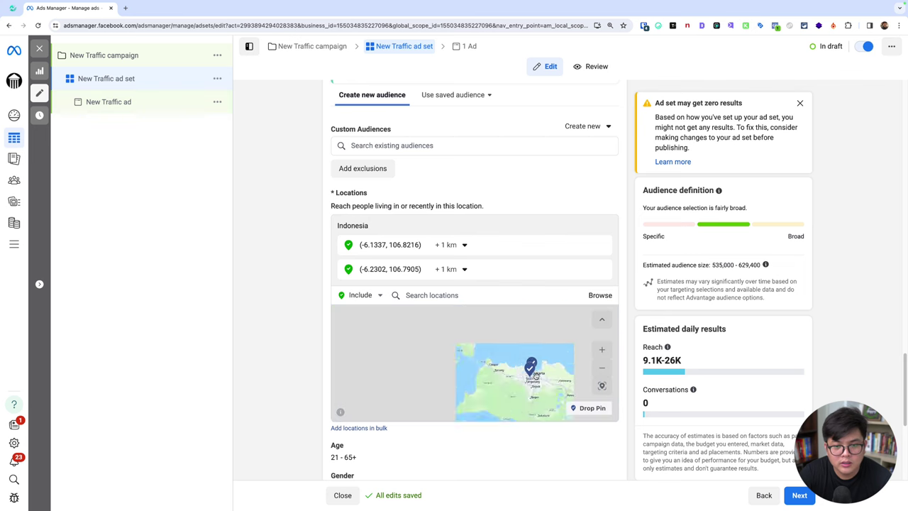
pyautogui.moveTo(413, 339); pyautogui.dragTo(382, 334)
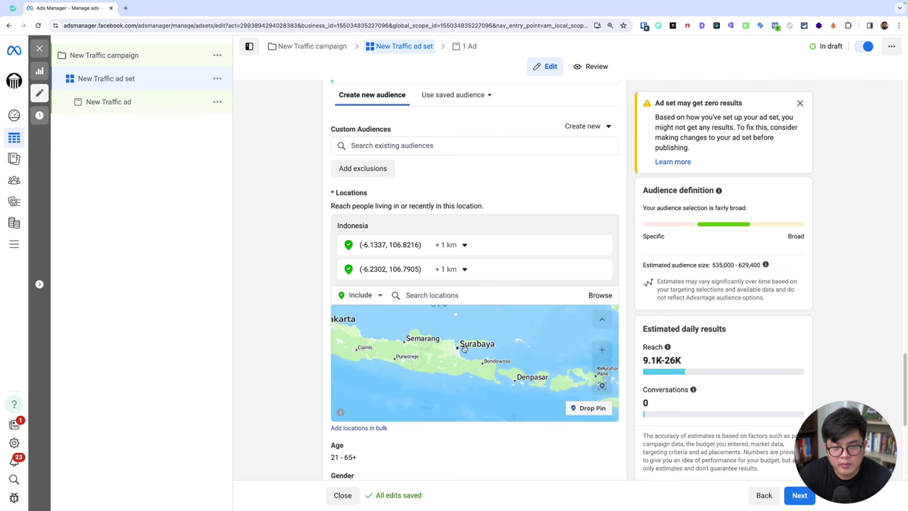
pyautogui.scroll(5, 463, 348)
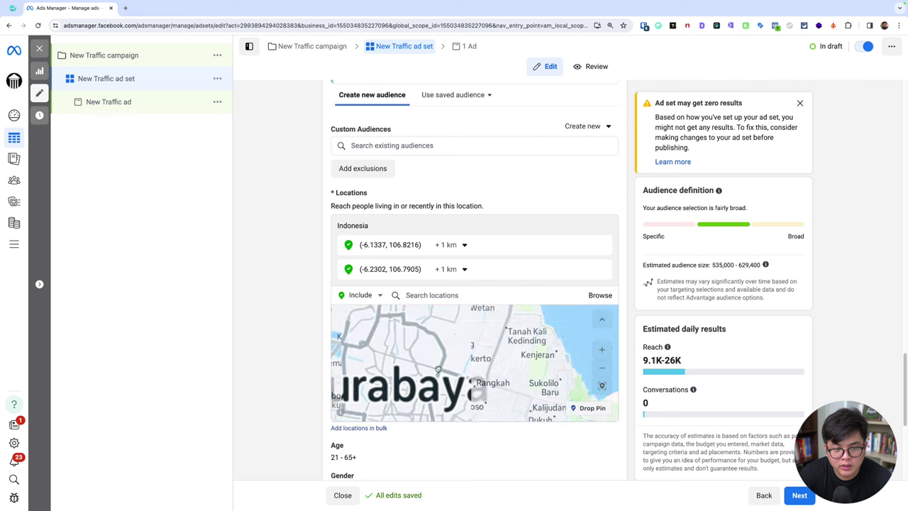
# Examine the Surabaya streets around Alon-Alon Contong, Bongkaran and Kapasan on the locations map for a suitable pin spot.
pyautogui.moveTo(438, 368); pyautogui.dragTo(501, 339)
pyautogui.moveTo(520, 351); pyautogui.dragTo(511, 332)
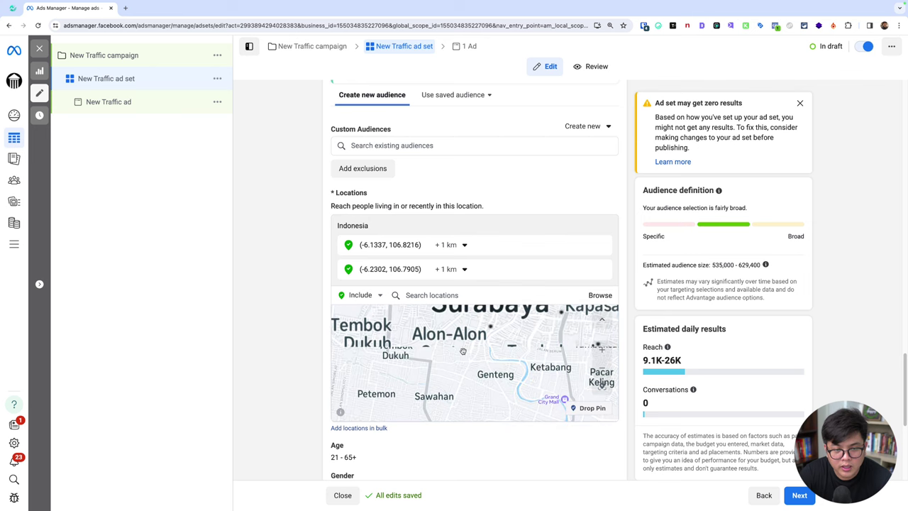
pyautogui.scroll(-2, 465, 351)
pyautogui.moveTo(491, 360); pyautogui.dragTo(432, 439)
pyautogui.scroll(2, 469, 350)
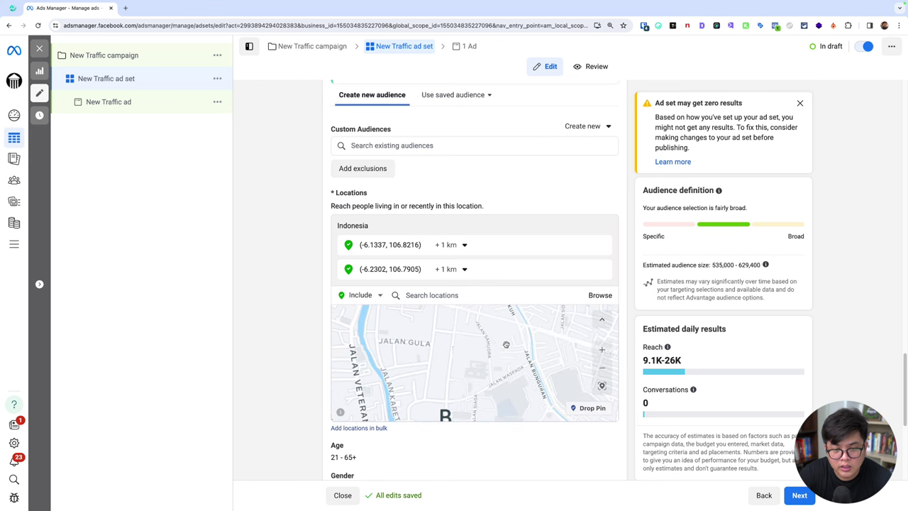
pyautogui.scroll(-2, 492, 358)
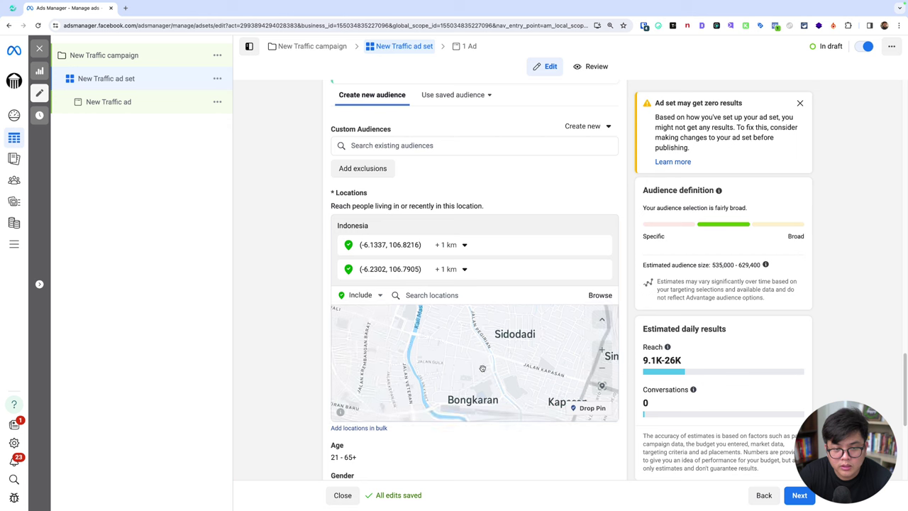
pyautogui.moveTo(458, 360); pyautogui.dragTo(391, 320)
pyautogui.scroll(3, 467, 344)
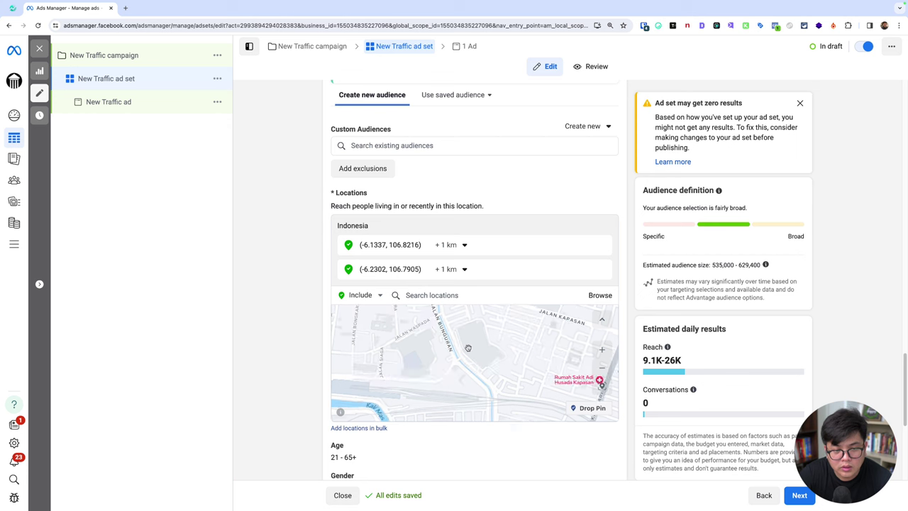
pyautogui.scroll(2, 467, 348)
pyautogui.scroll(-4, 482, 371)
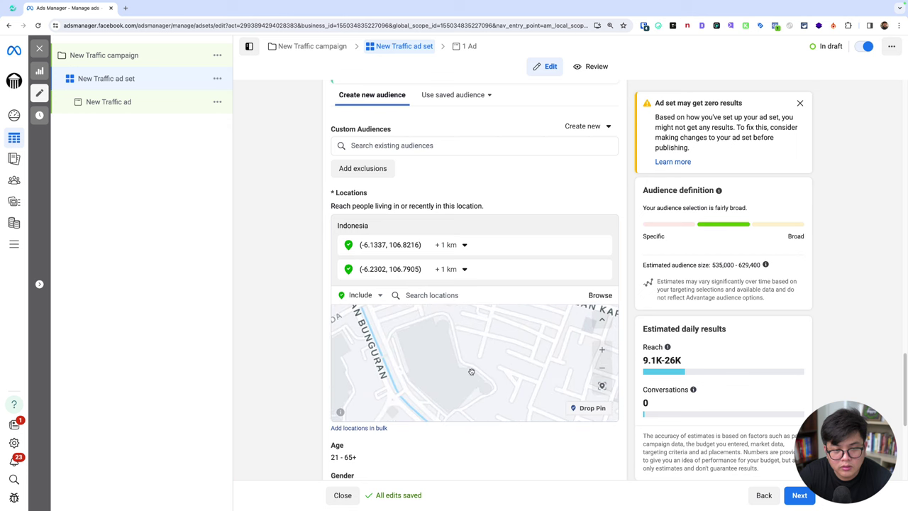
pyautogui.moveTo(482, 372); pyautogui.dragTo(434, 347)
pyautogui.scroll(-3, 434, 347)
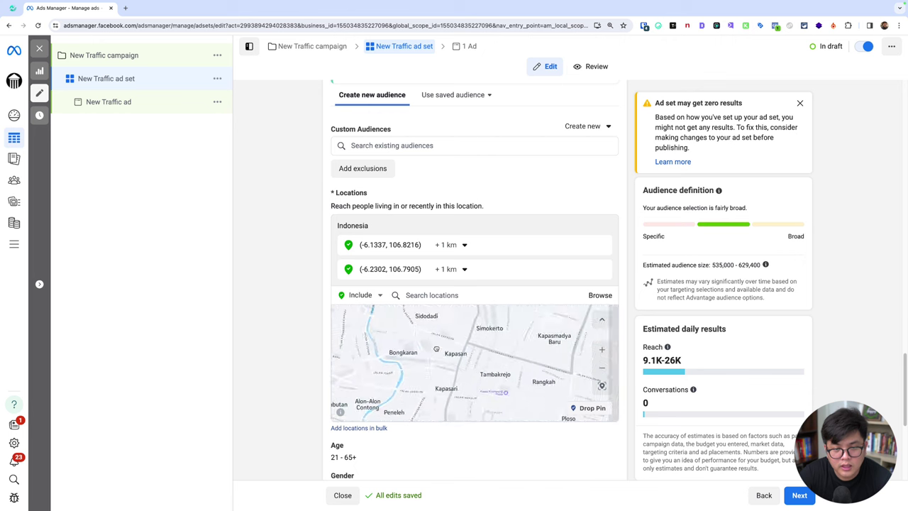
# Drop a location pin near Kapasan in Surabaya at about (-7.24, 112.75) and set its radius to 1 km.
pyautogui.click(593, 407)
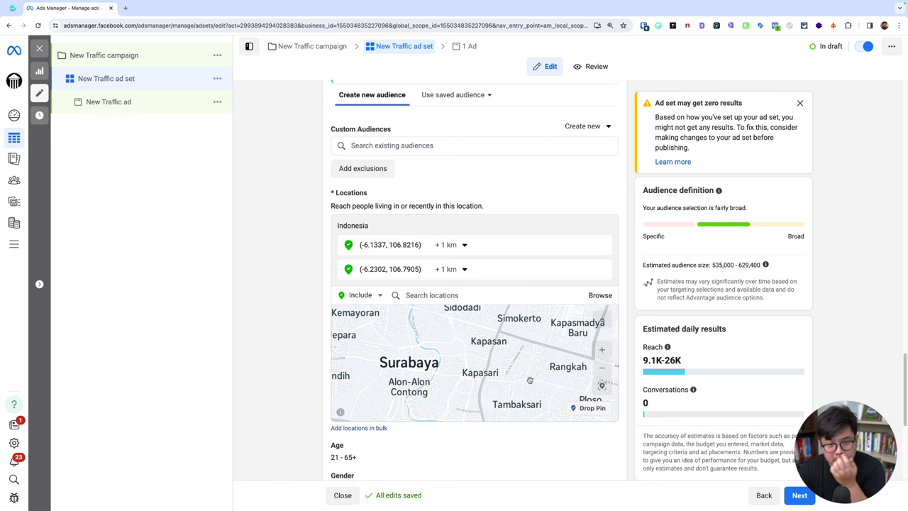
pyautogui.click(589, 408)
pyautogui.click(477, 341)
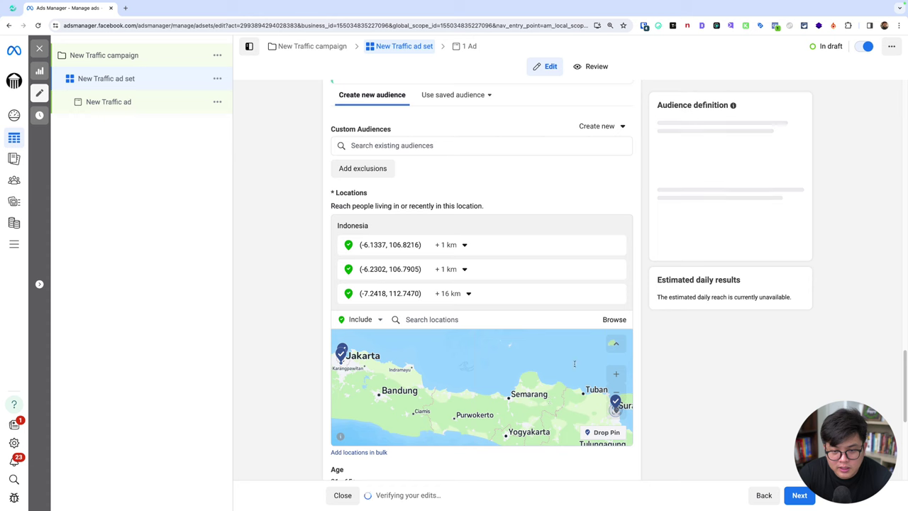
pyautogui.click(449, 293)
pyautogui.moveTo(445, 325); pyautogui.dragTo(434, 326)
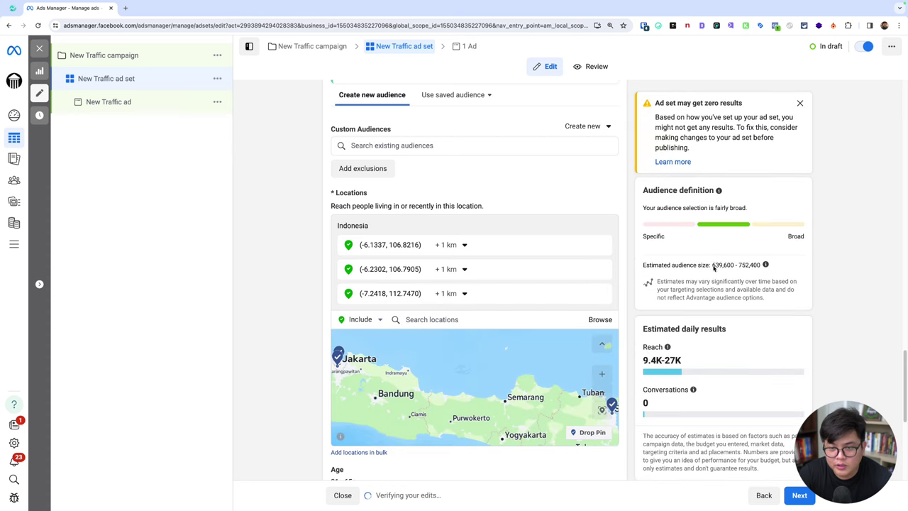
# Check the estimated audience size and view the Jakarta and Surabaya pins together on the locations map.
pyautogui.moveTo(712, 264); pyautogui.dragTo(733, 264)
pyautogui.click(734, 273)
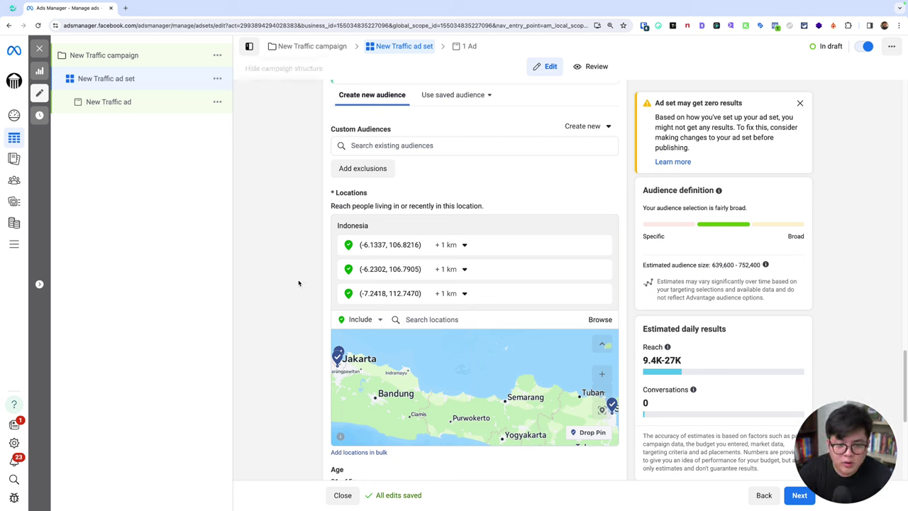
pyautogui.moveTo(519, 436); pyautogui.dragTo(488, 383)
pyautogui.moveTo(541, 390); pyautogui.dragTo(427, 372)
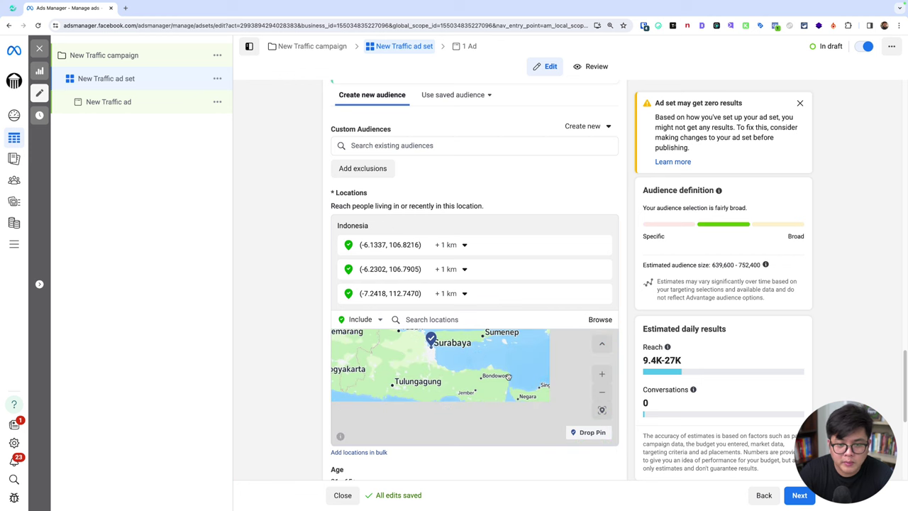
pyautogui.moveTo(486, 352); pyautogui.dragTo(468, 359)
pyautogui.moveTo(485, 397)
pyautogui.mouseDown()
pyautogui.moveTo(447, 354)
pyautogui.moveTo(489, 384)
pyautogui.mouseUp()
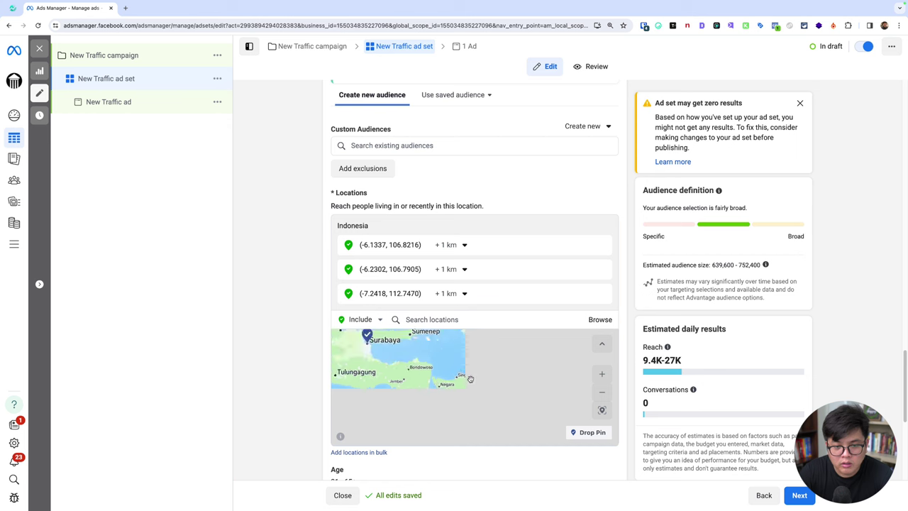
pyautogui.scroll(-3, 487, 354)
pyautogui.moveTo(491, 344); pyautogui.dragTo(497, 382)
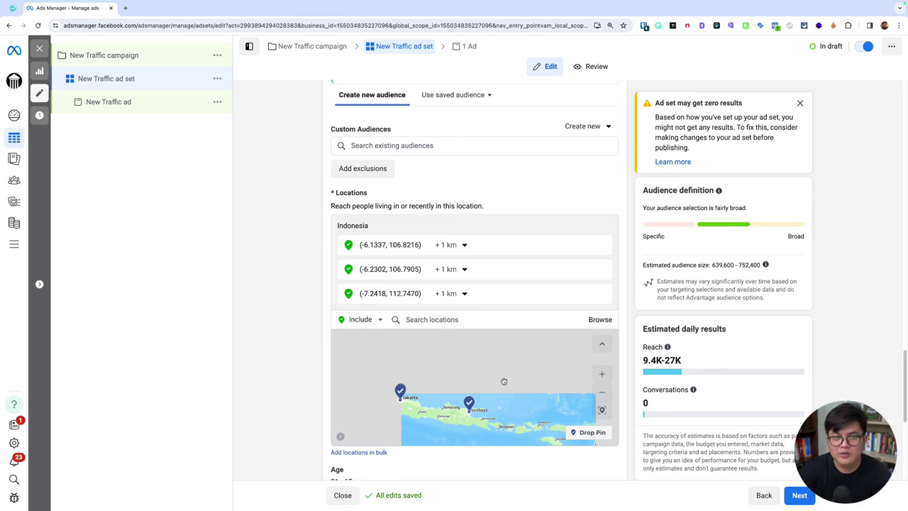
pyautogui.moveTo(503, 381); pyautogui.dragTo(511, 378)
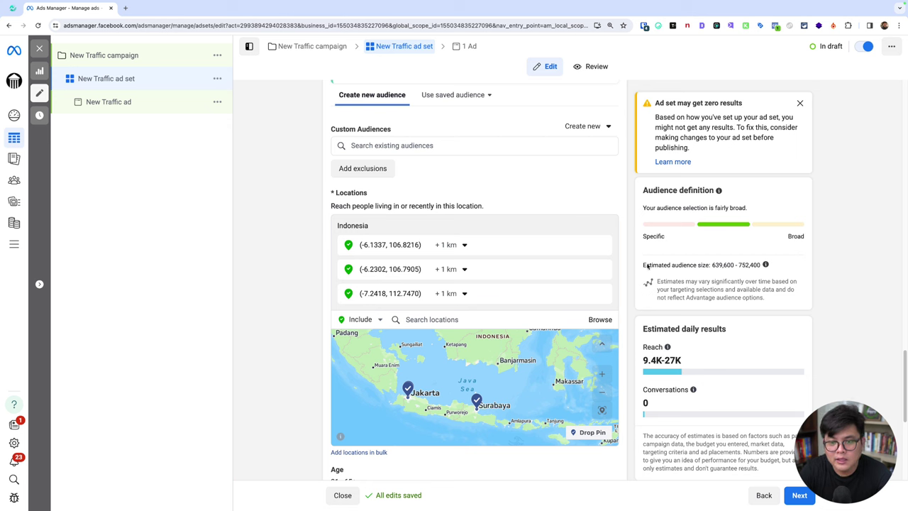
# Recheck the estimated audience size for the three pinned locations and look over the age and gender settings.
pyautogui.moveTo(746, 266); pyautogui.dragTo(650, 266)
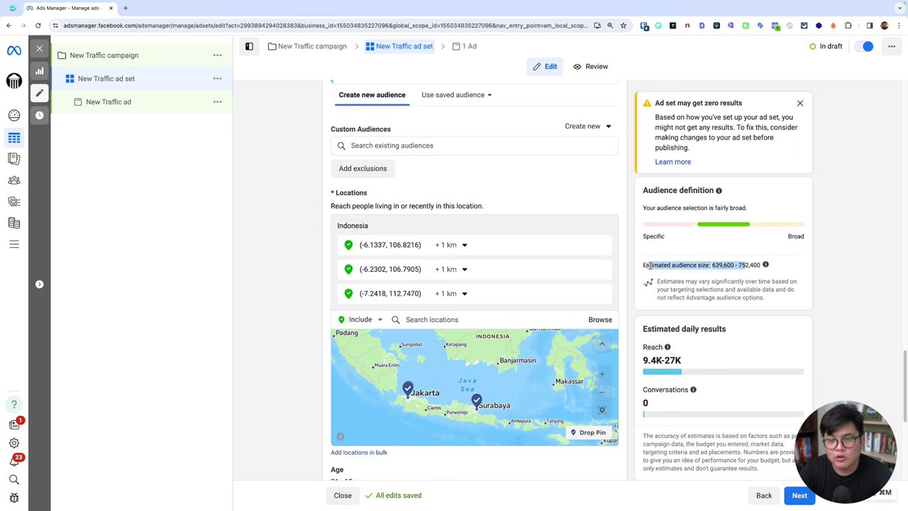
pyautogui.click(664, 266)
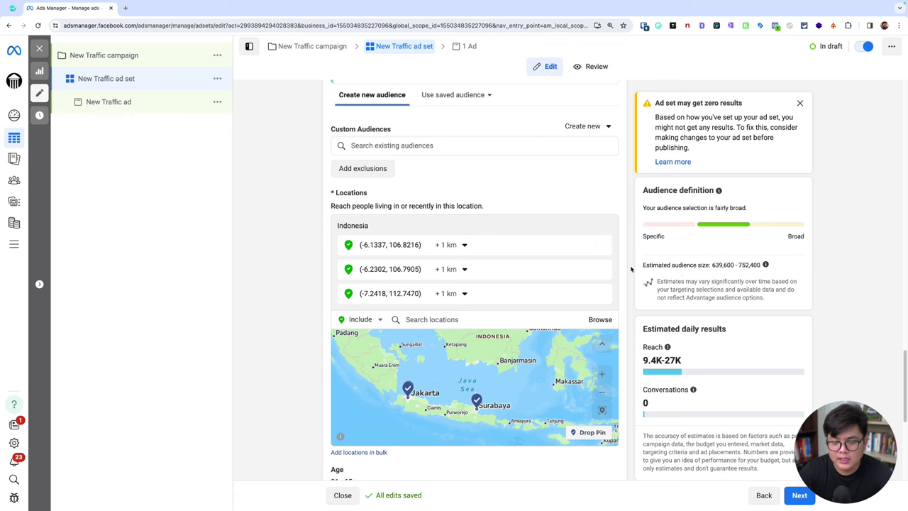
pyautogui.scroll(-1, 630, 268)
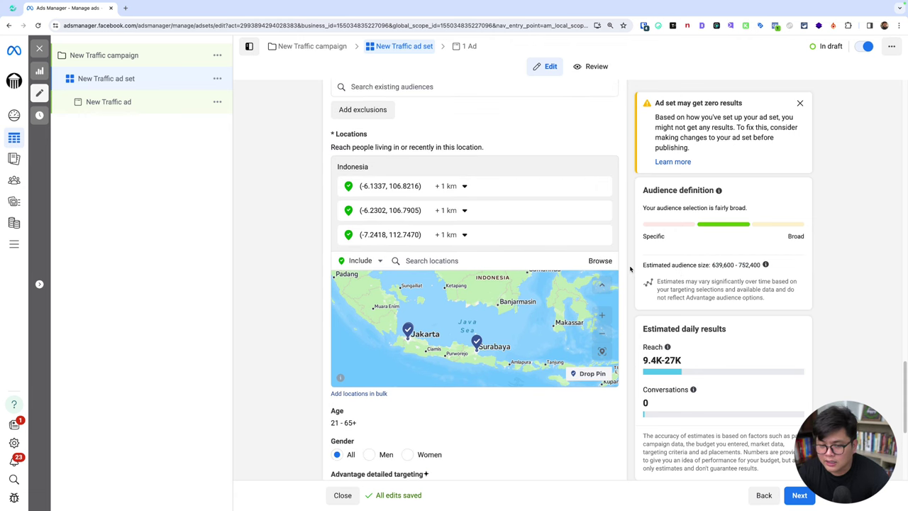